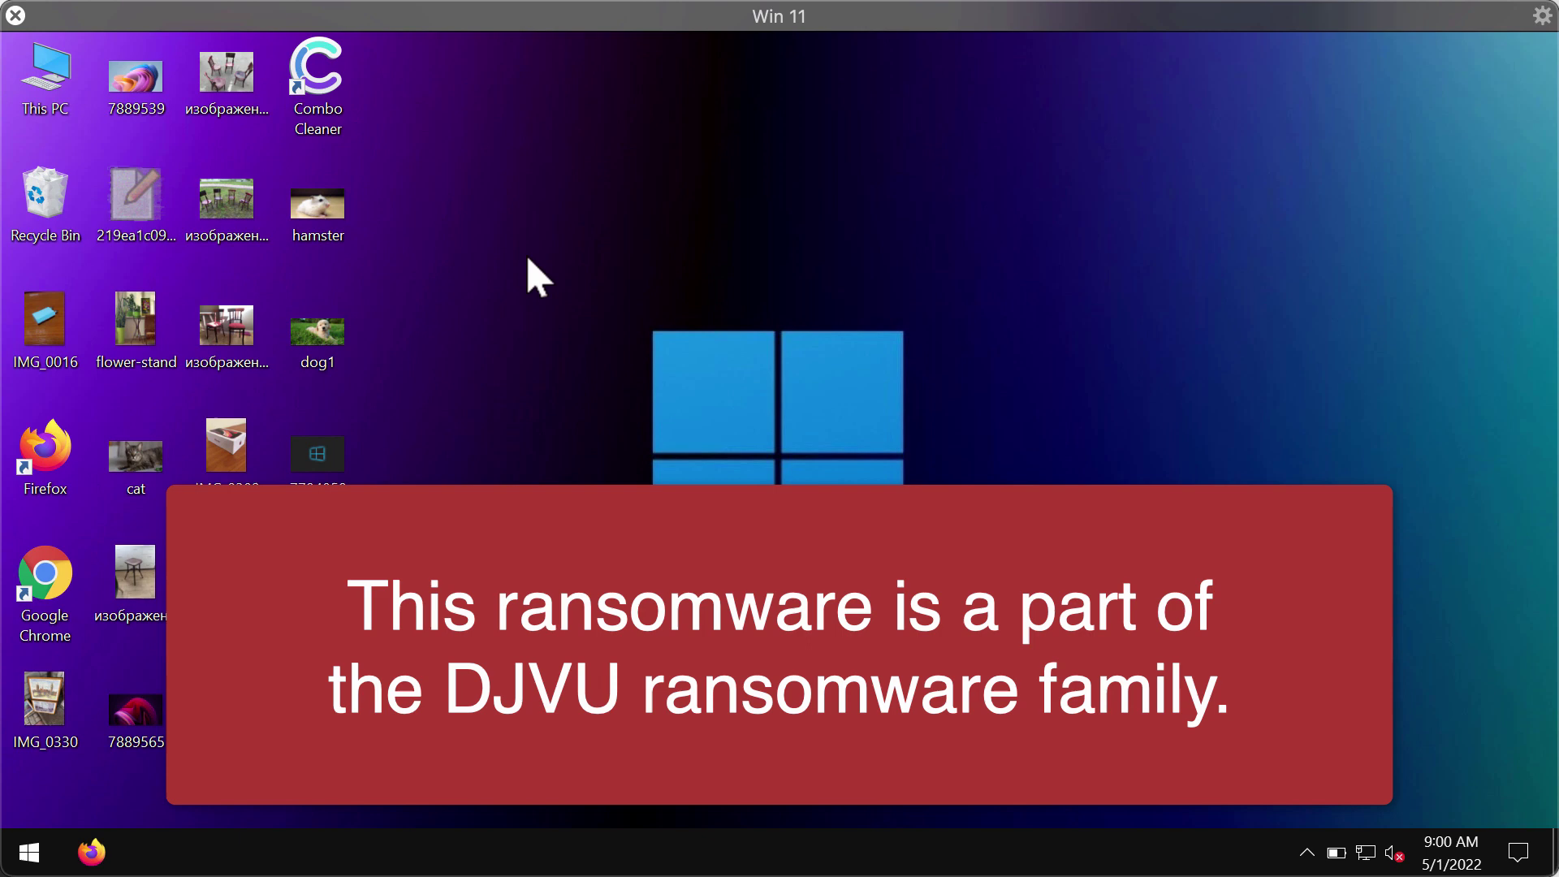
View the chairs, stool and IMG_0330 photos in turn, then select the hex-named file.
click(528, 260)
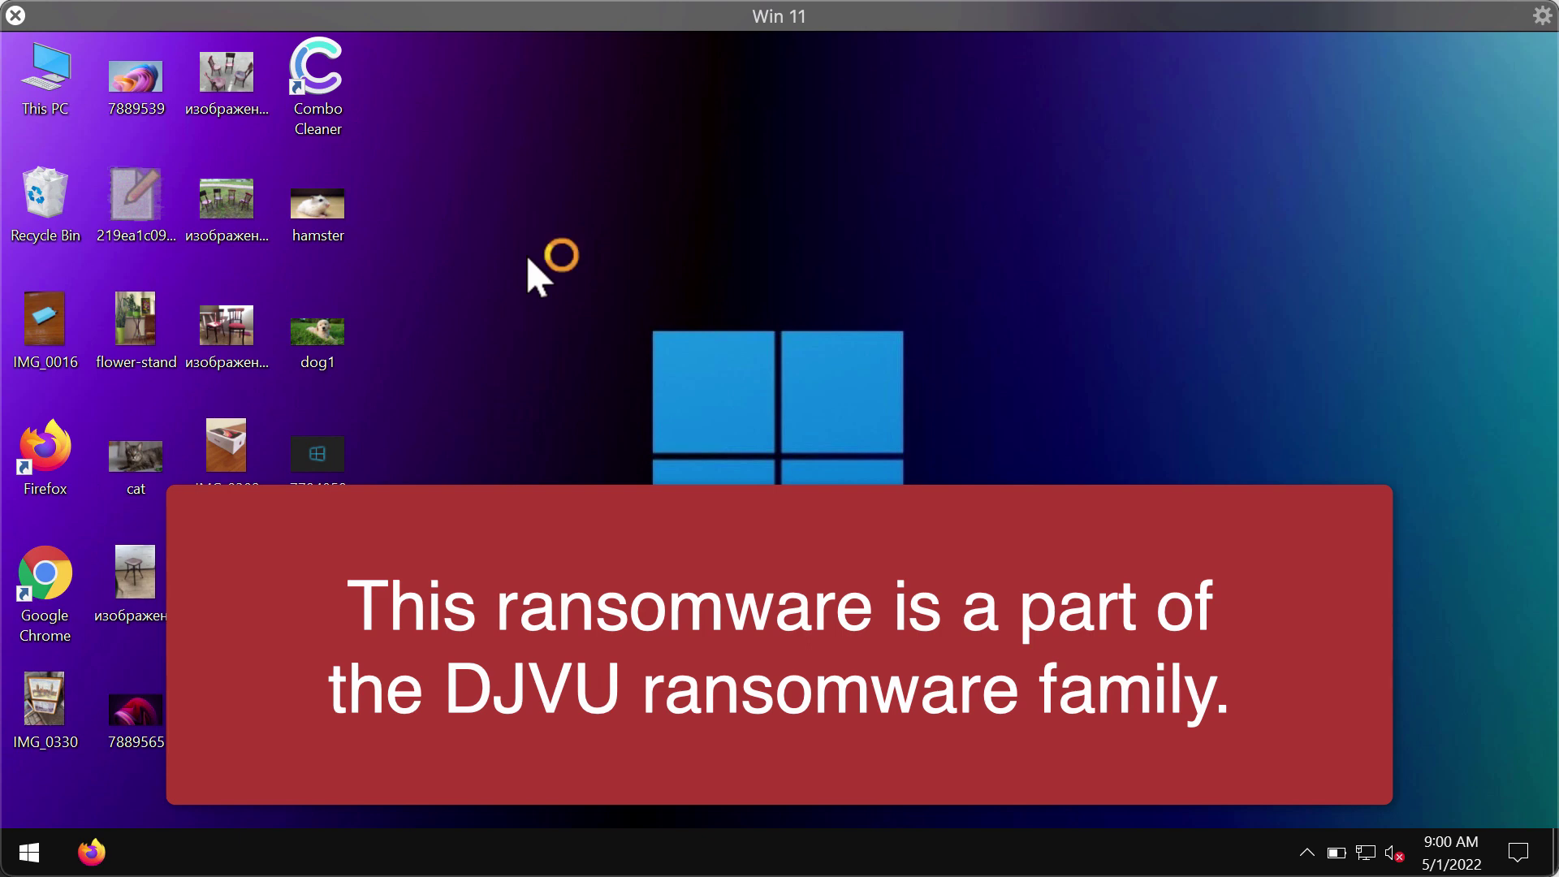
double_click(215, 186)
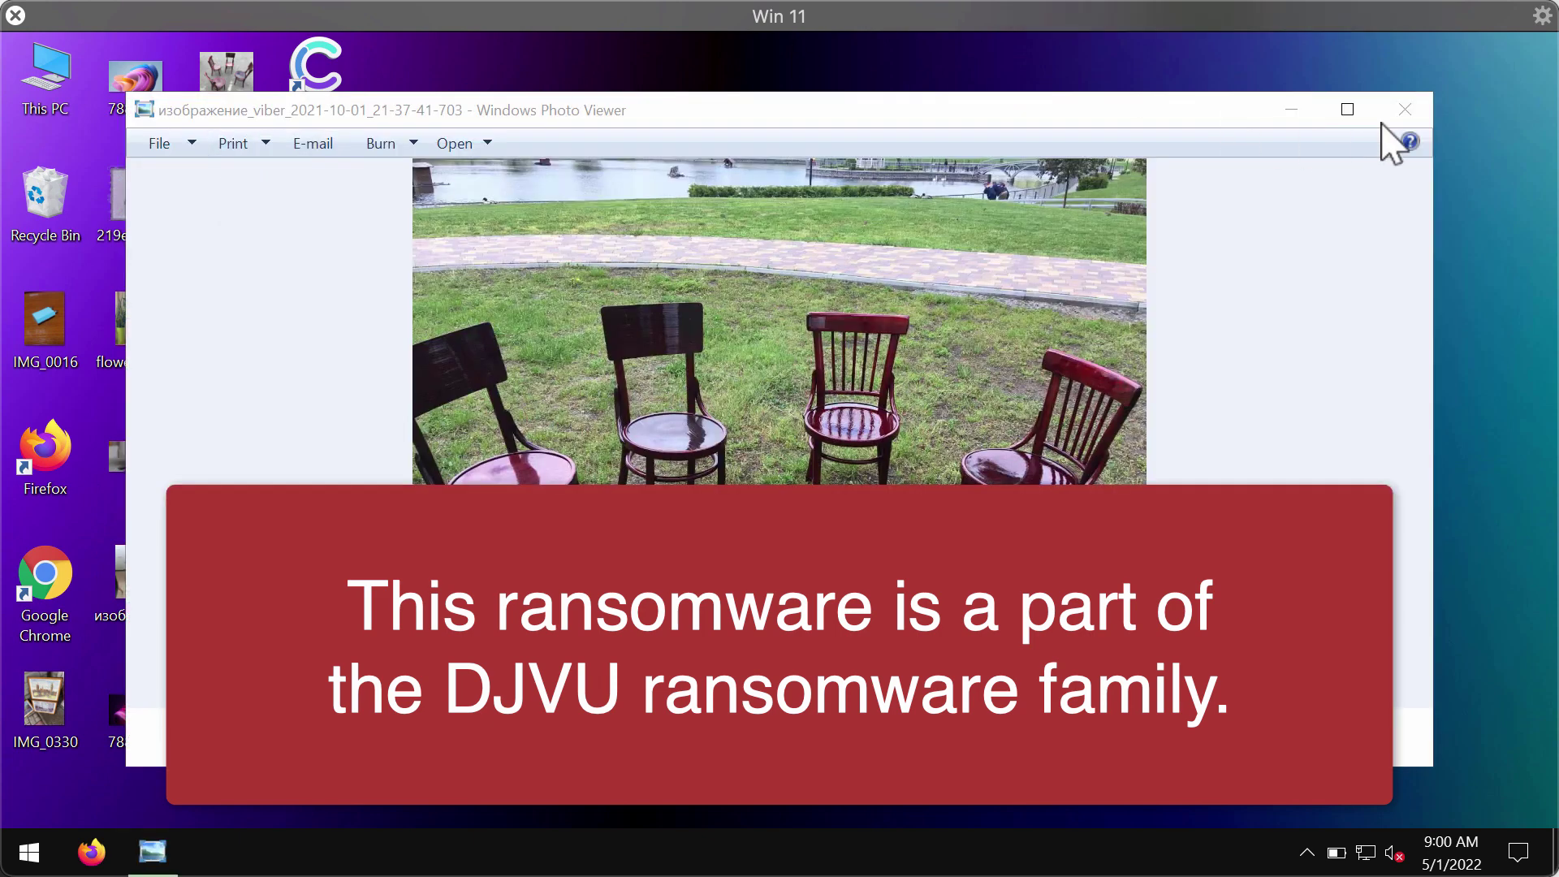
click(1405, 111)
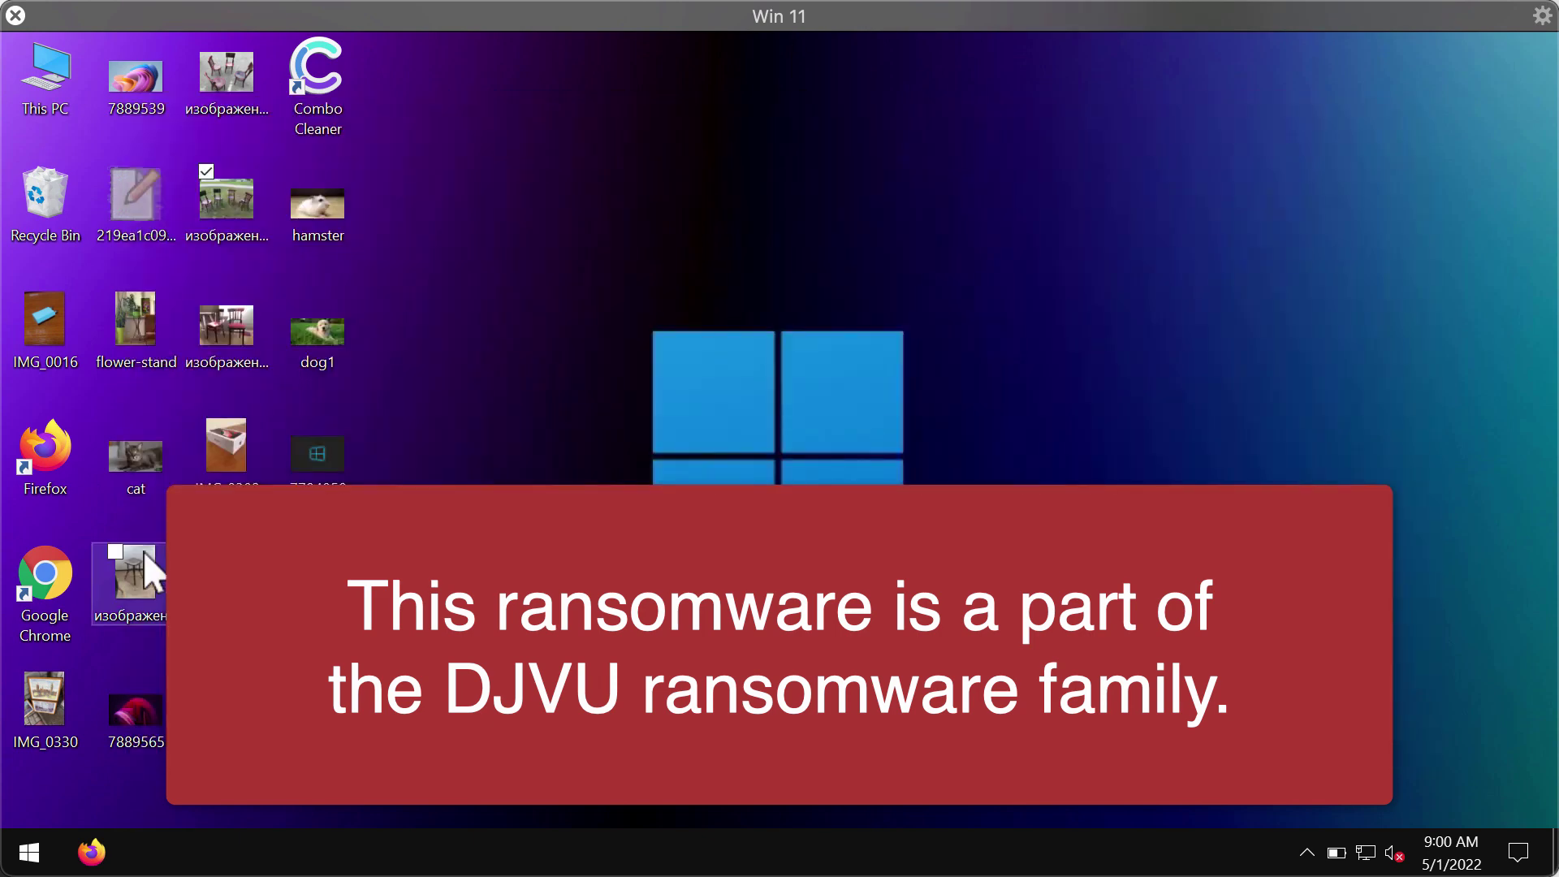
double_click(130, 573)
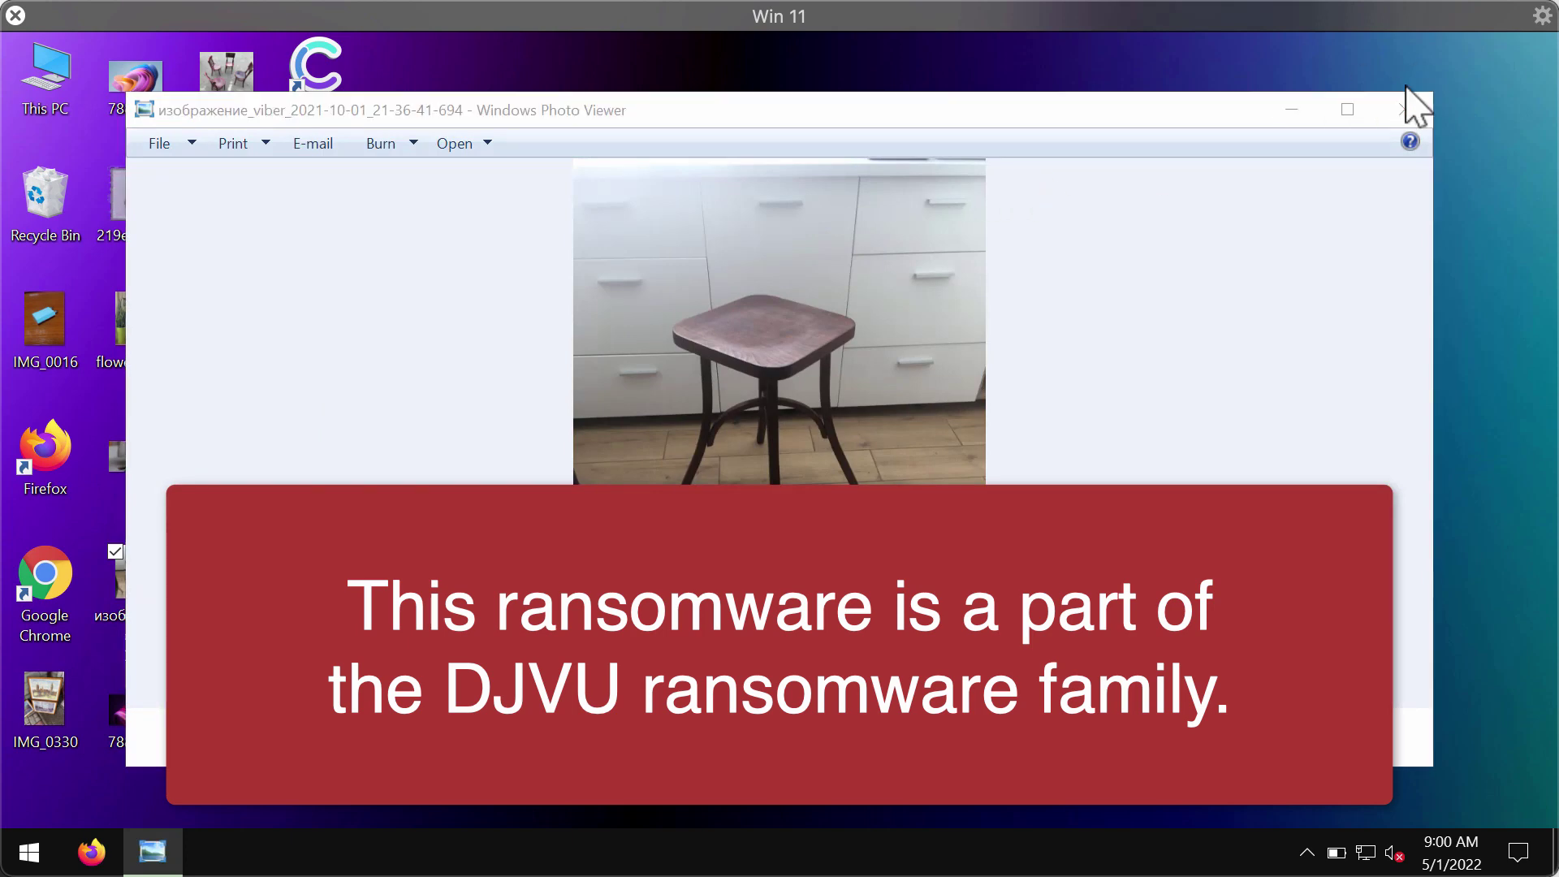
click(1405, 111)
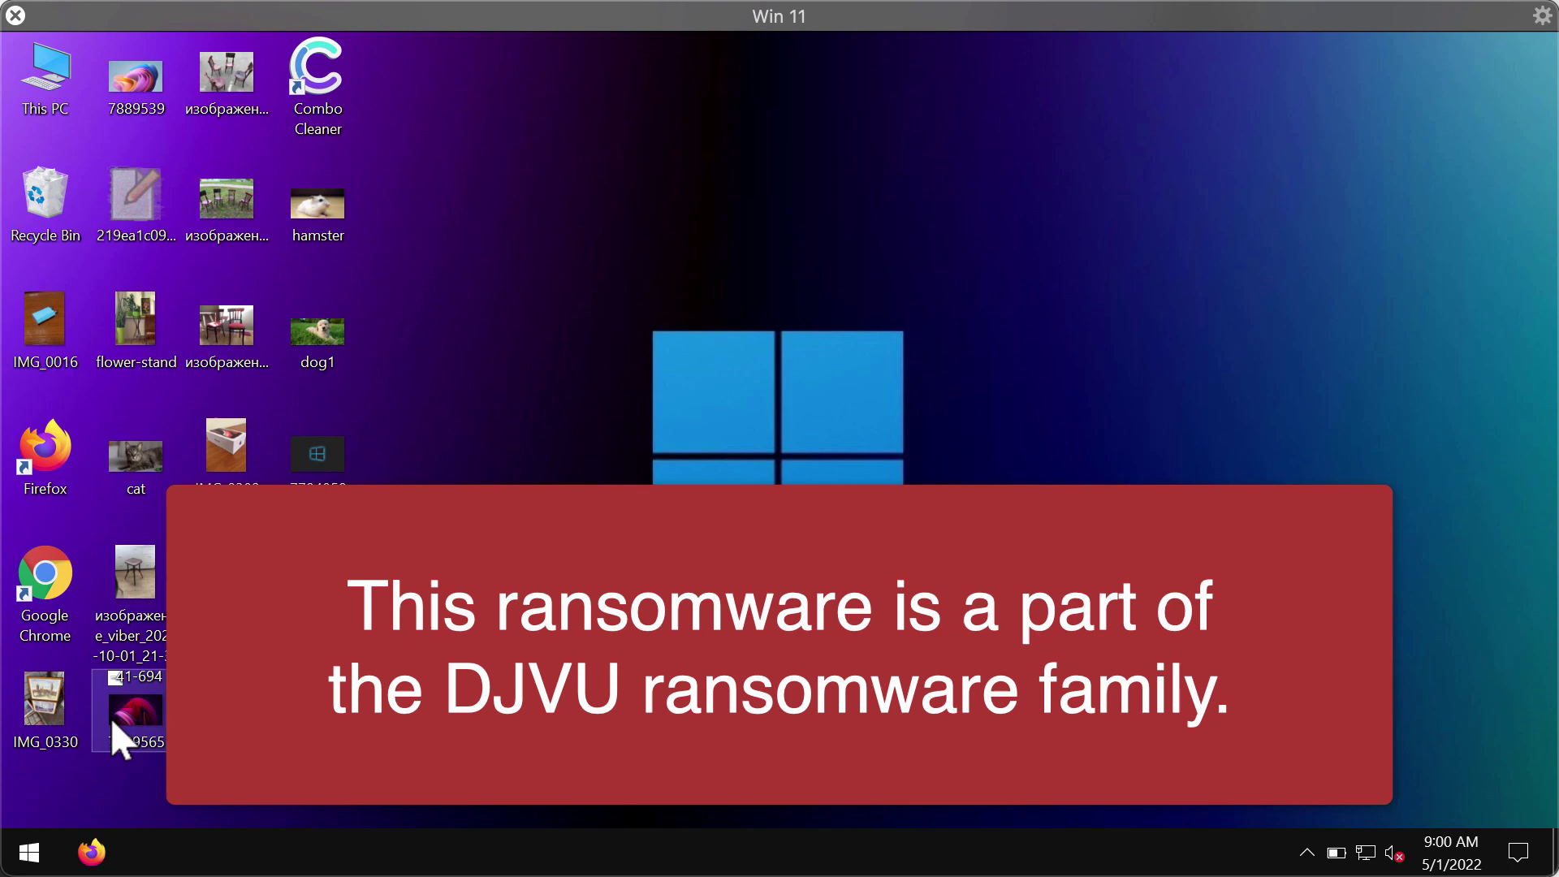
double_click(45, 700)
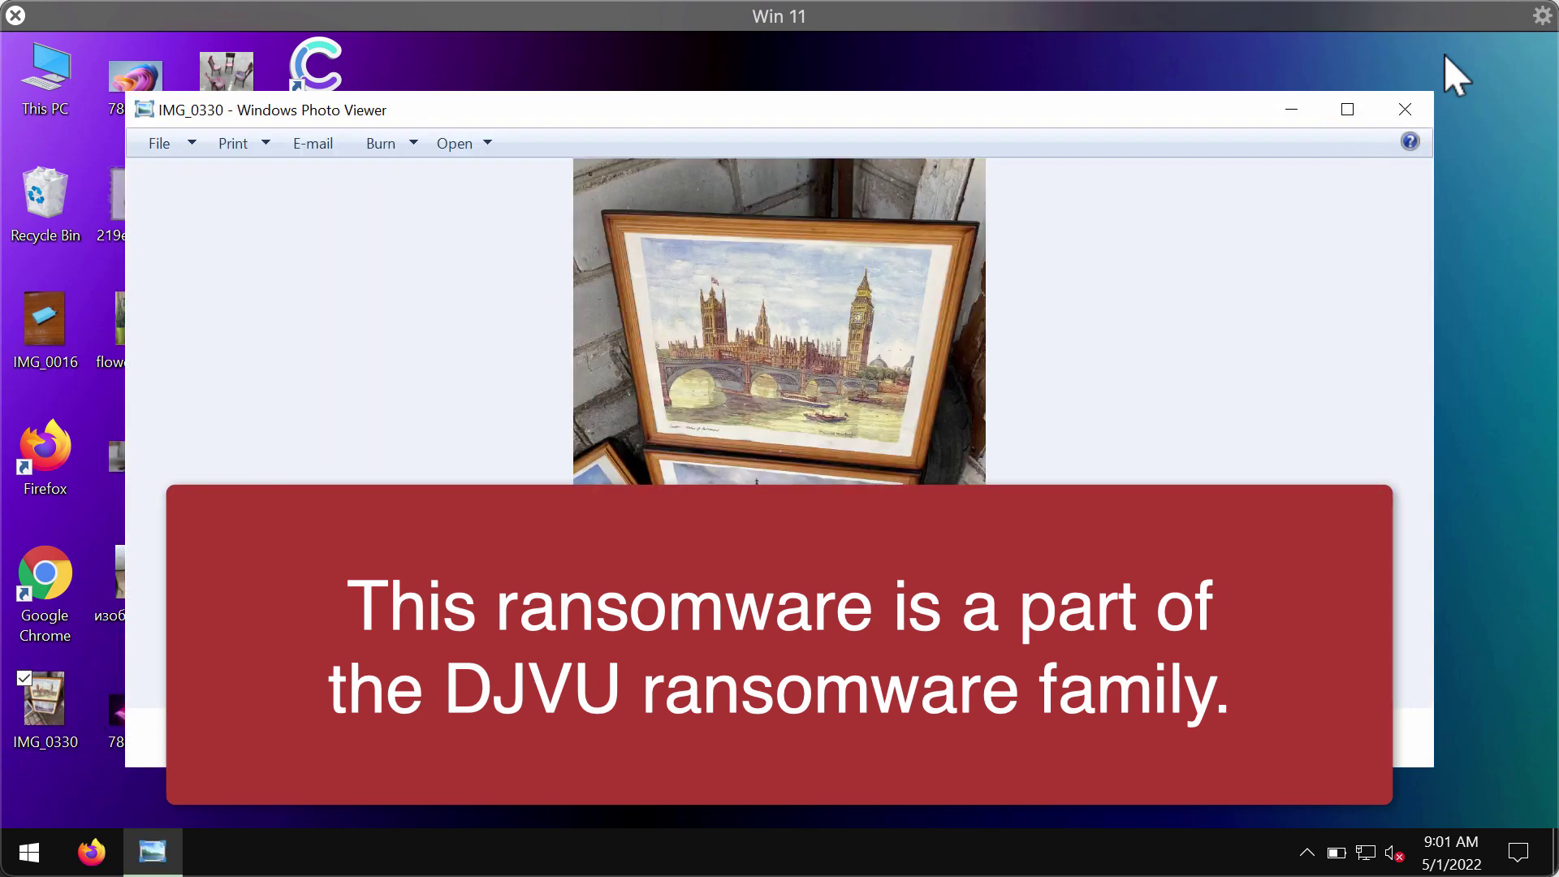
click(1419, 97)
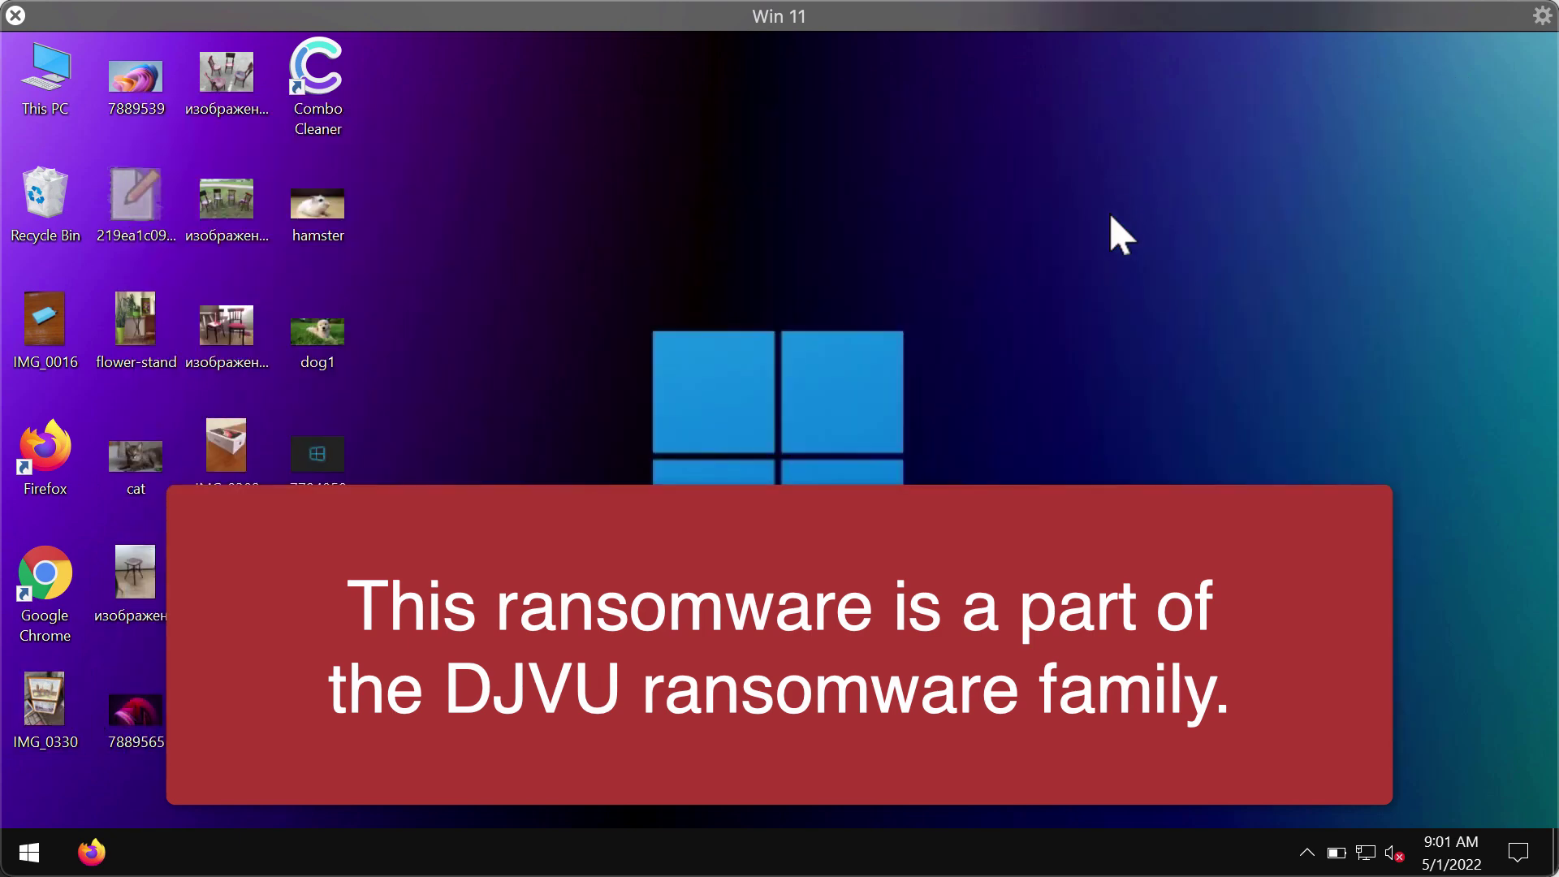
click(128, 205)
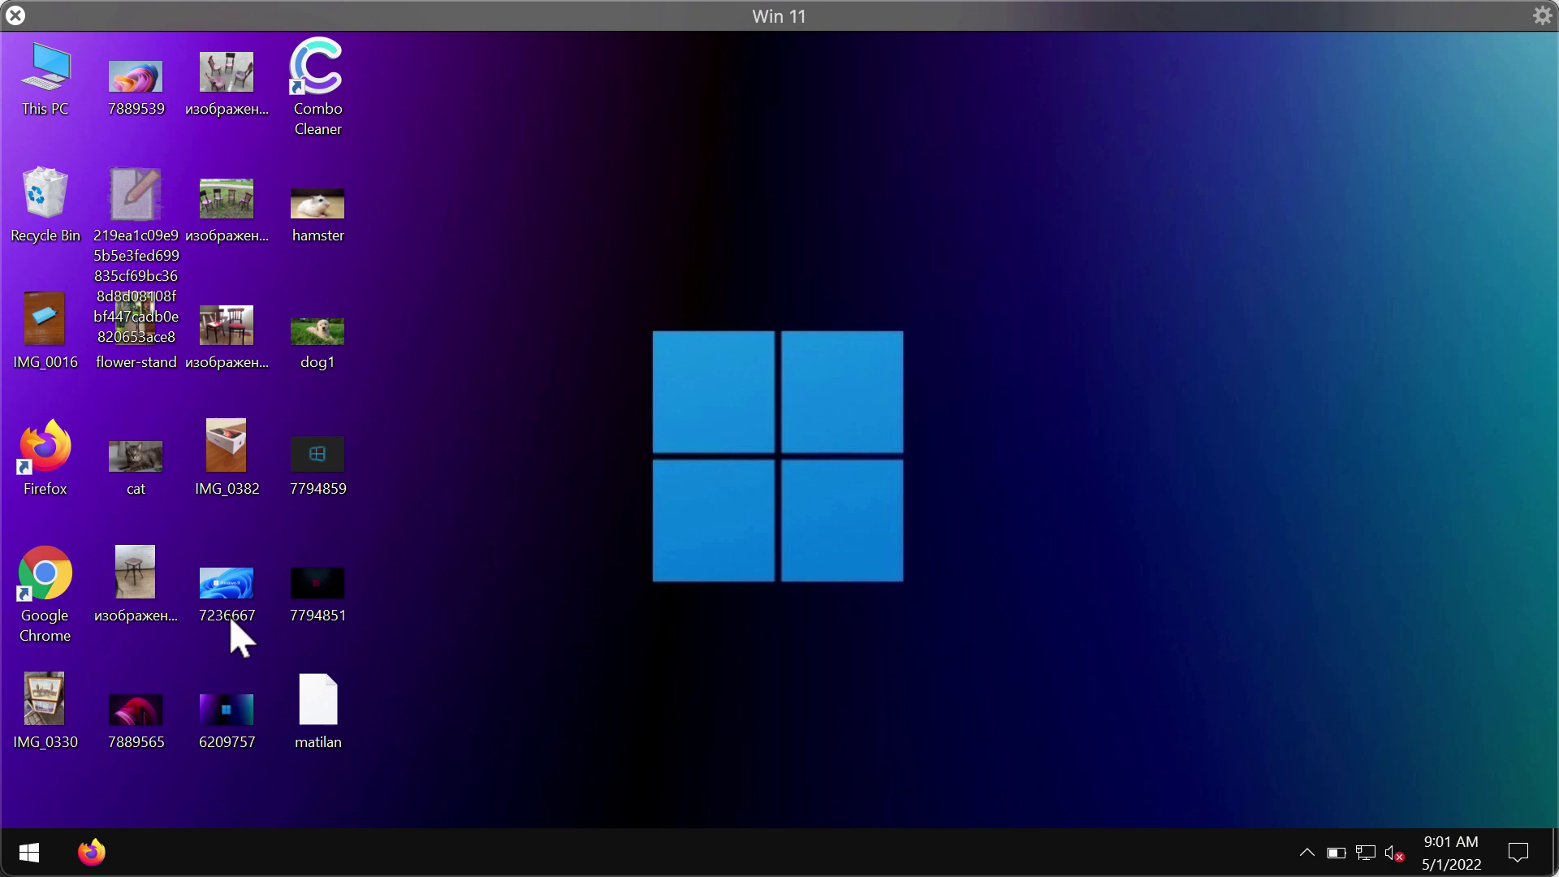
Sign out of Windows 11 from the Start context menu and sign back in.
click(38, 849)
right_click(38, 849)
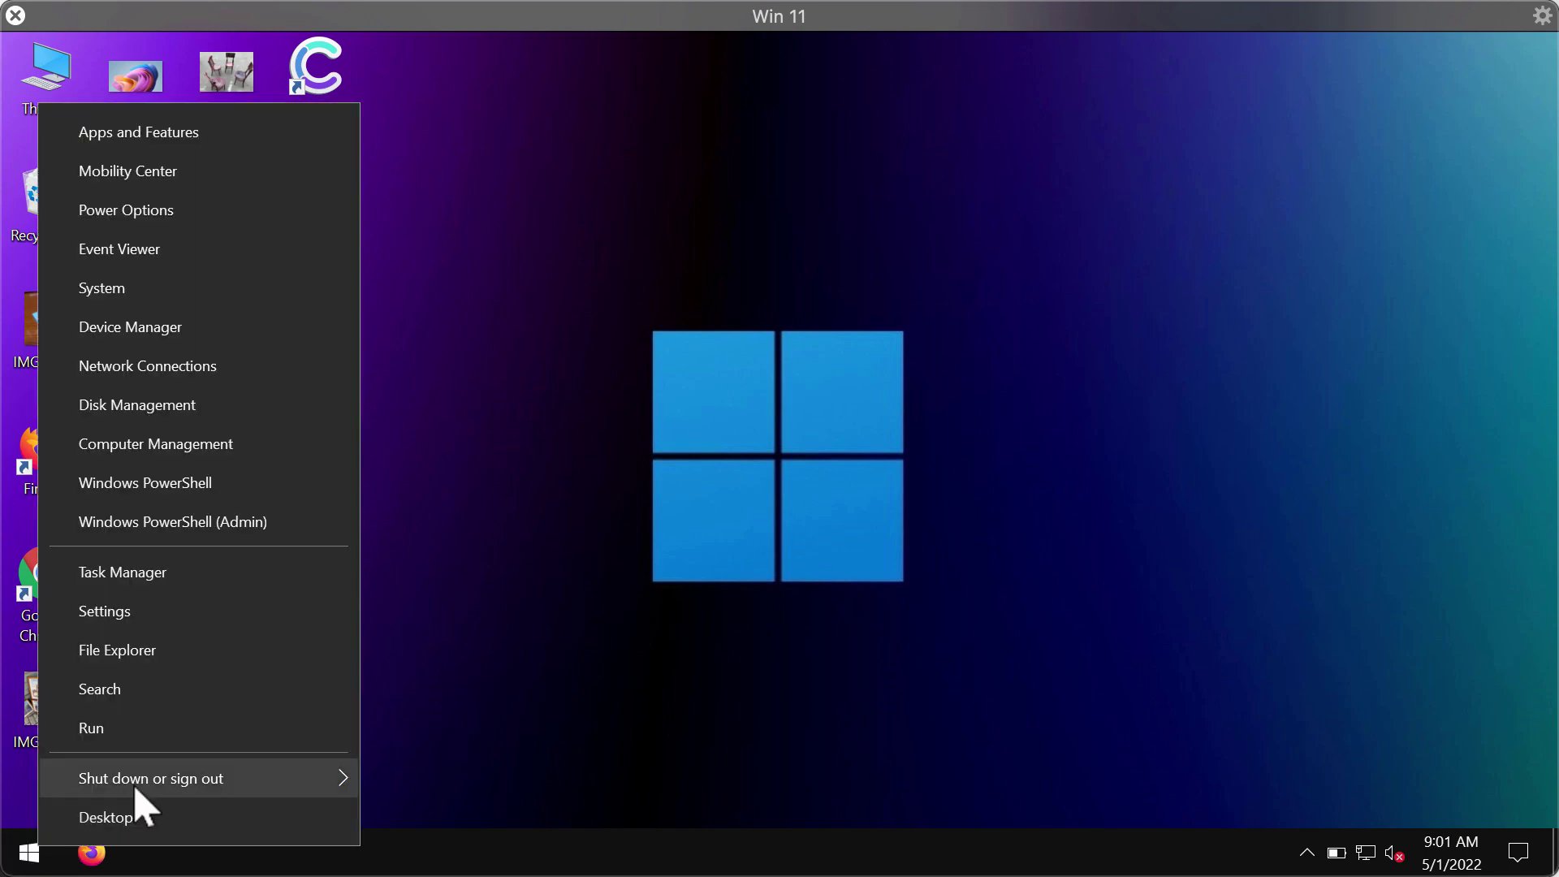
mouse_move(167, 779)
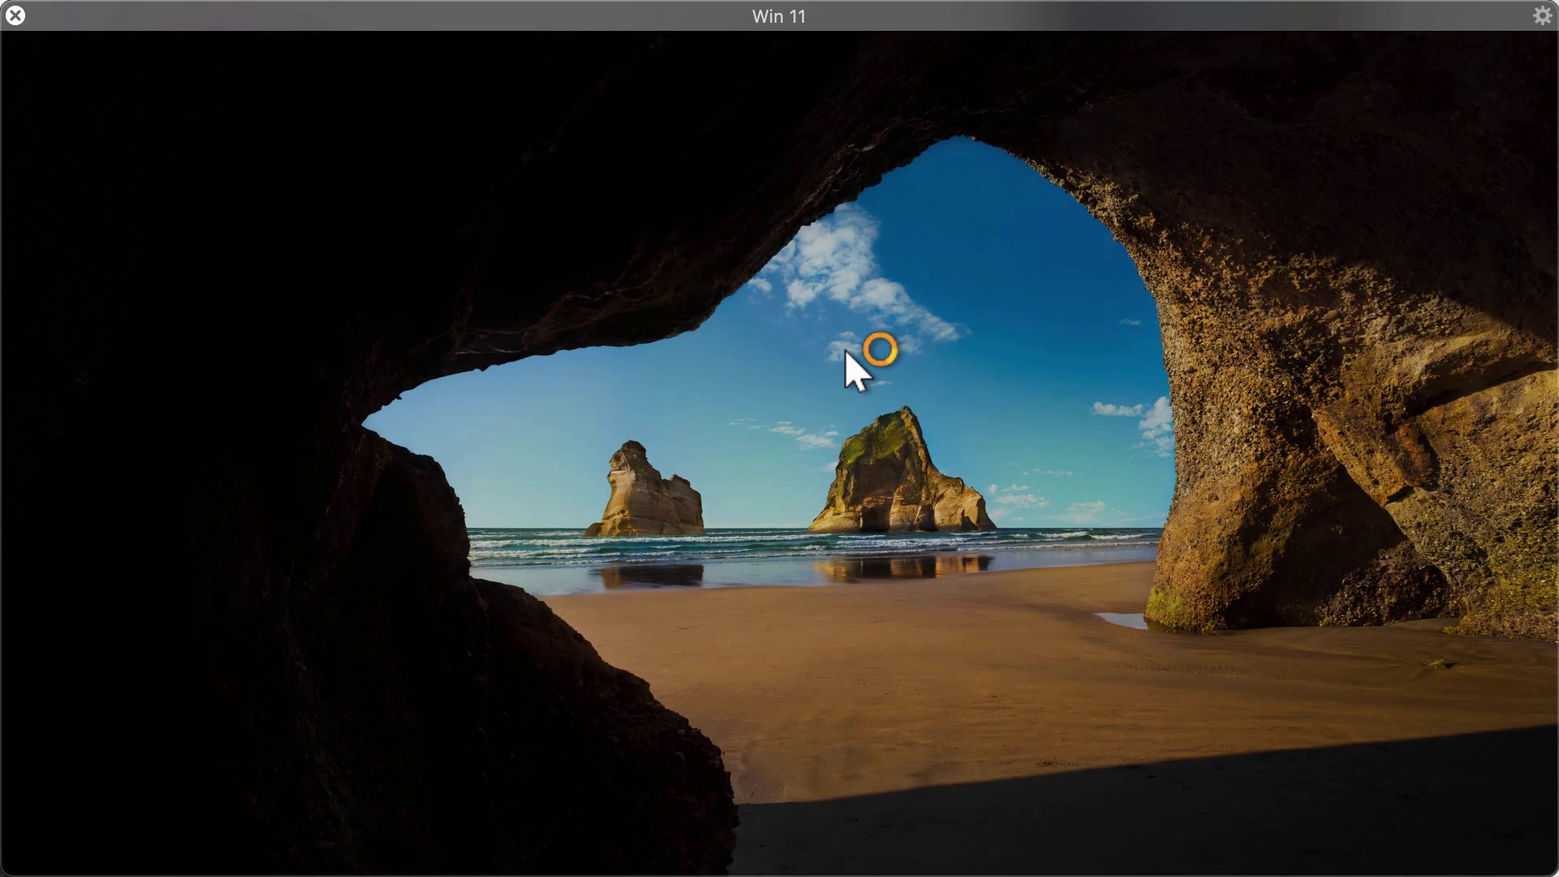
click(781, 535)
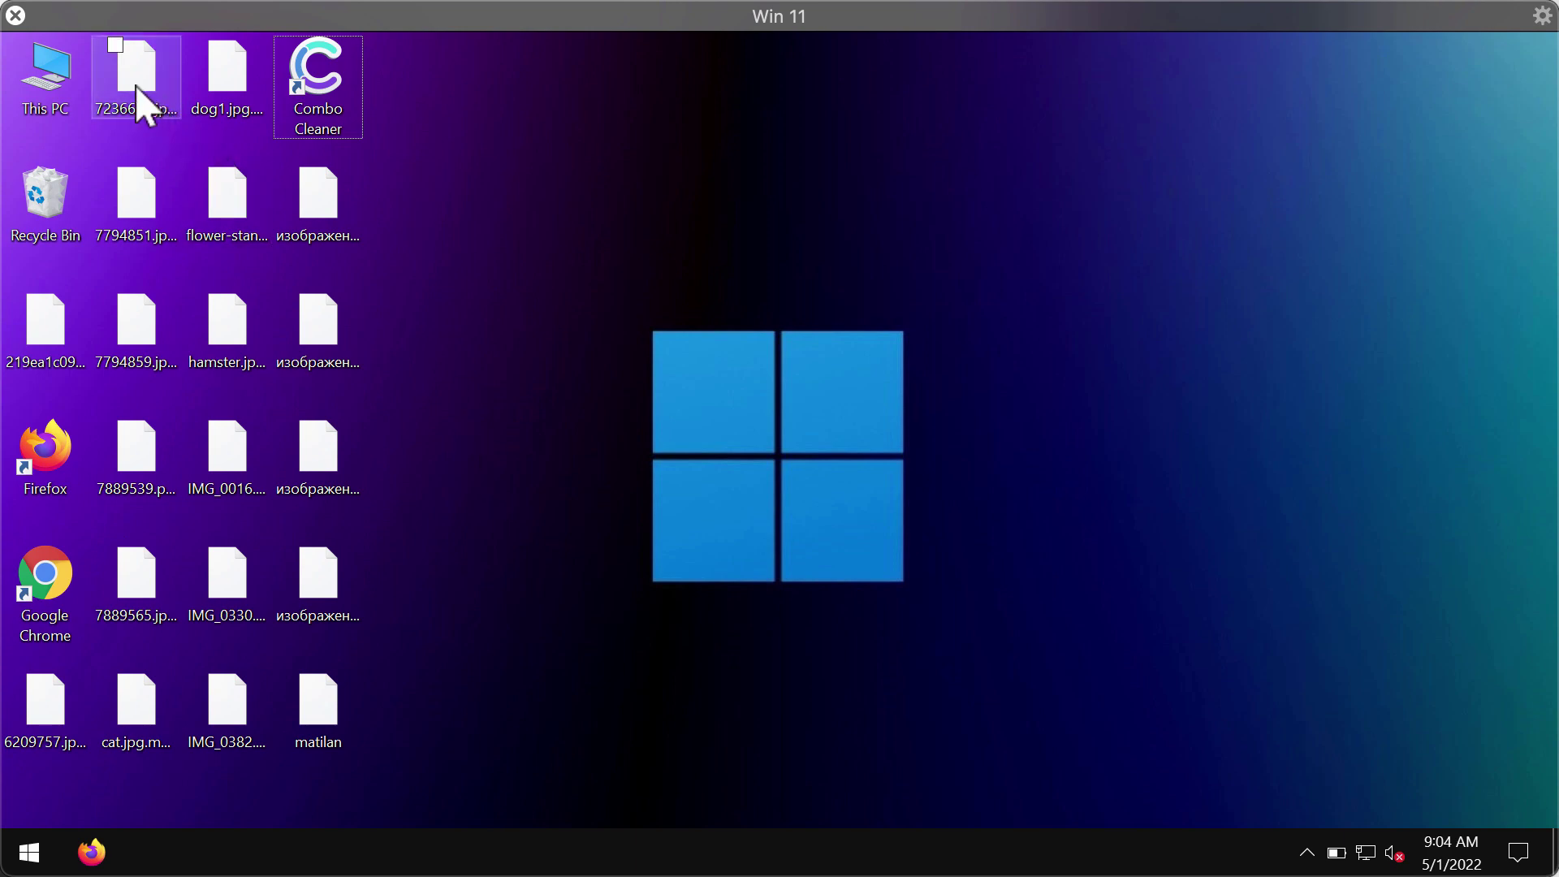
Try opening the encrypted .mmob stool photo, dismiss the cannot-open error, and clear the selection.
mouse_move(138, 81)
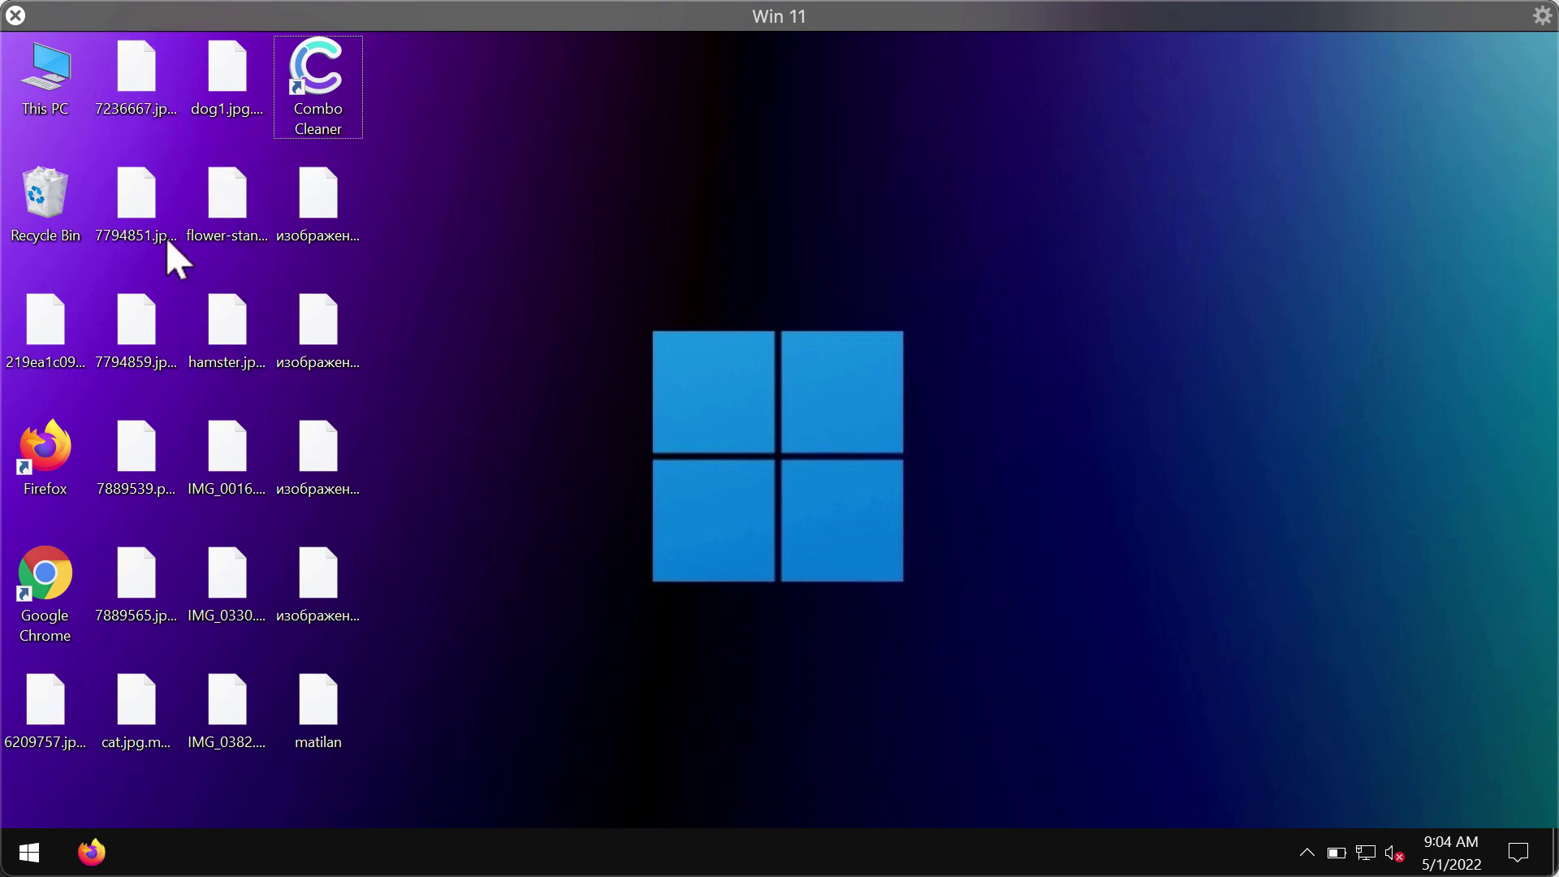
mouse_move(156, 193)
mouse_move(226, 241)
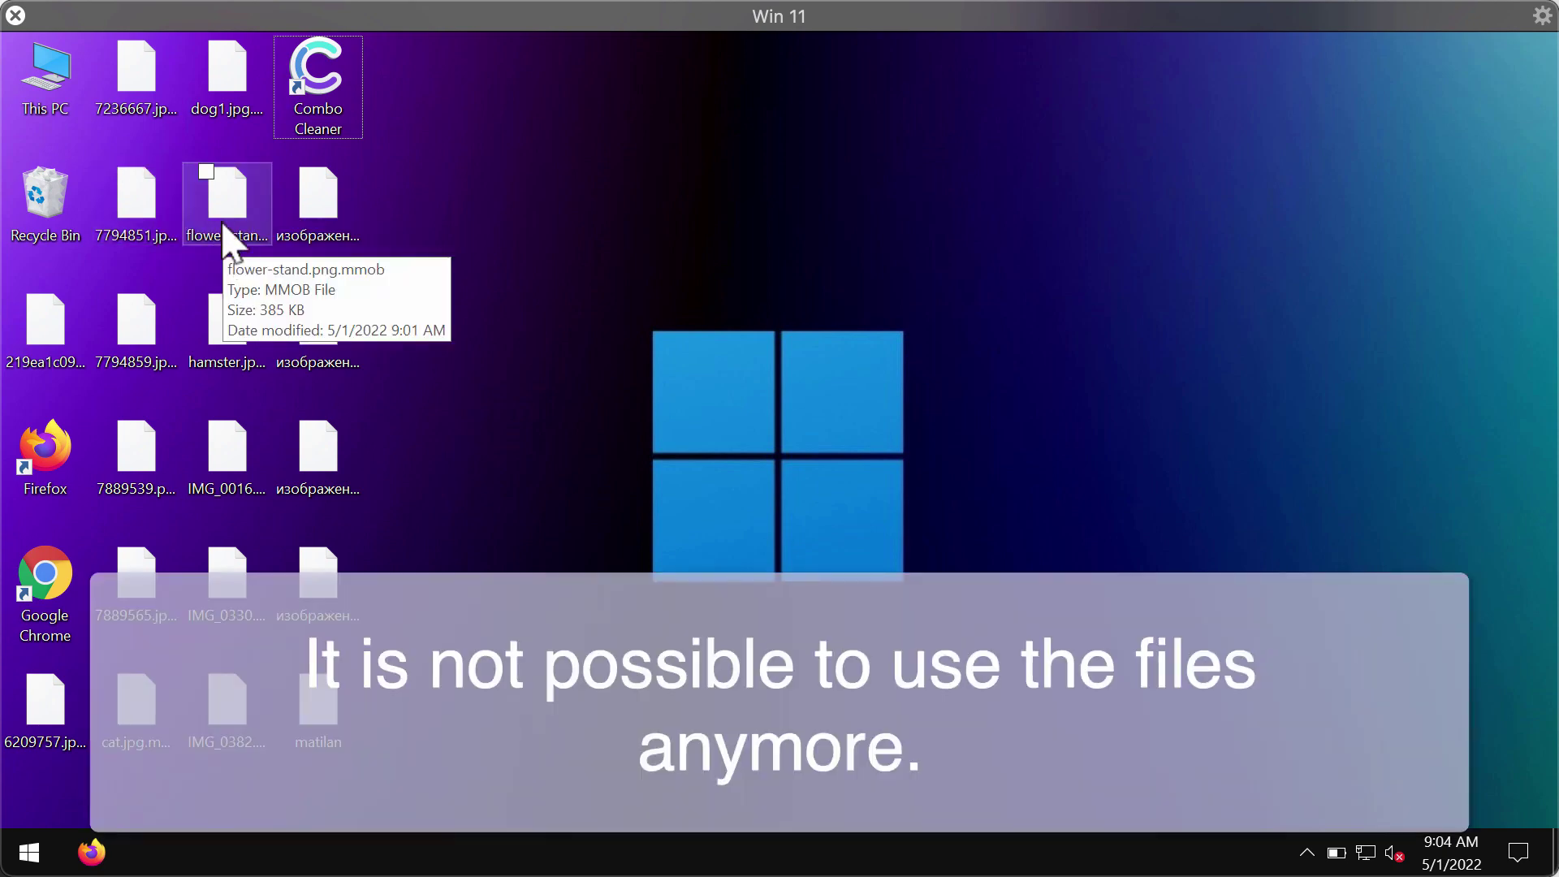
mouse_move(326, 221)
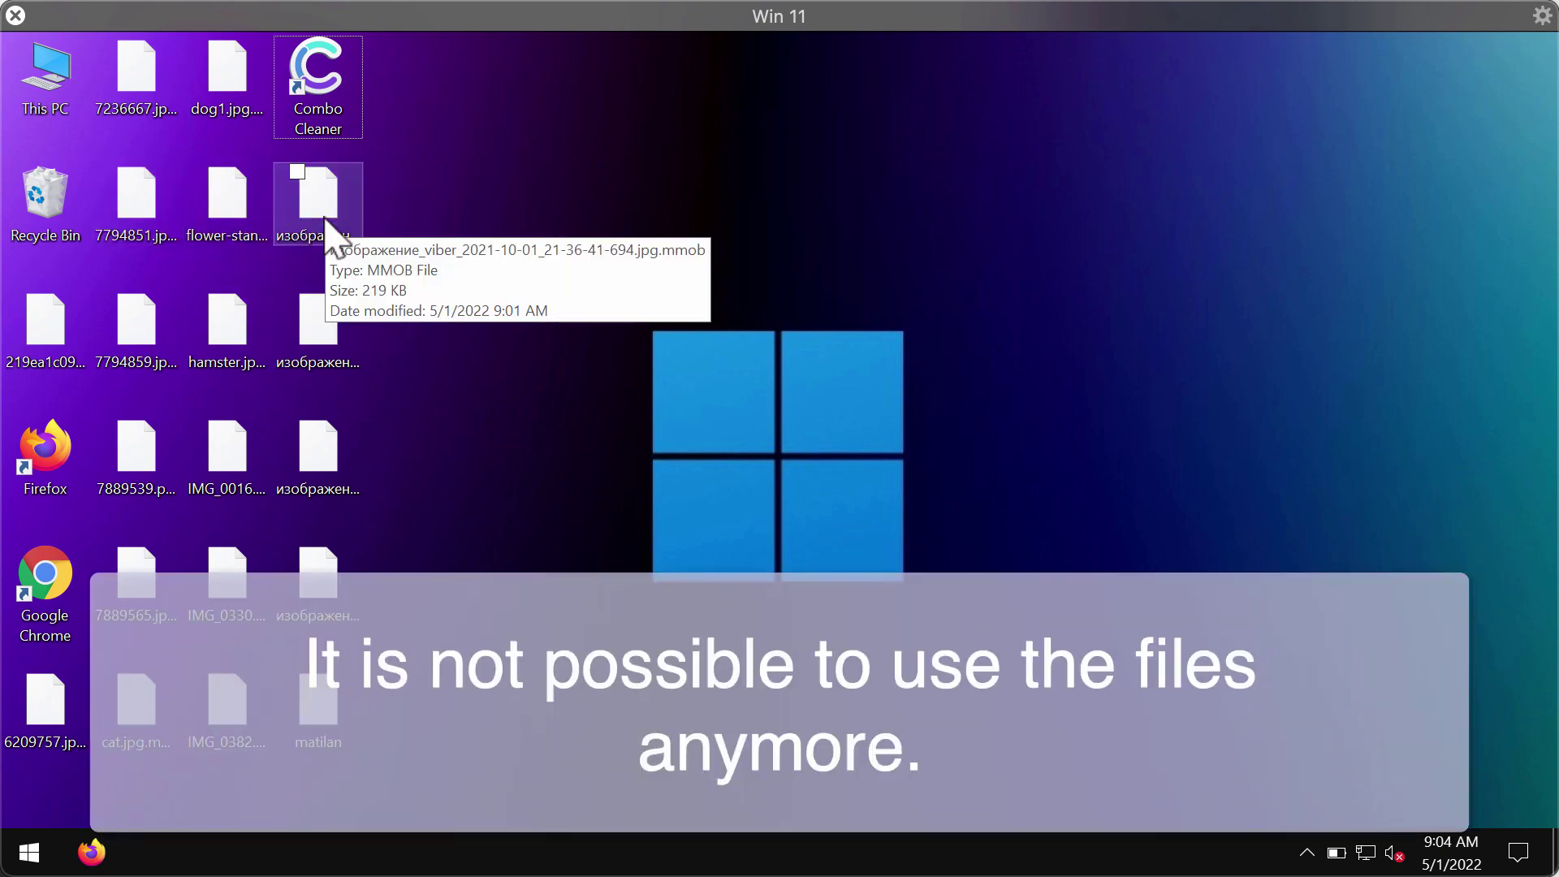
click(325, 221)
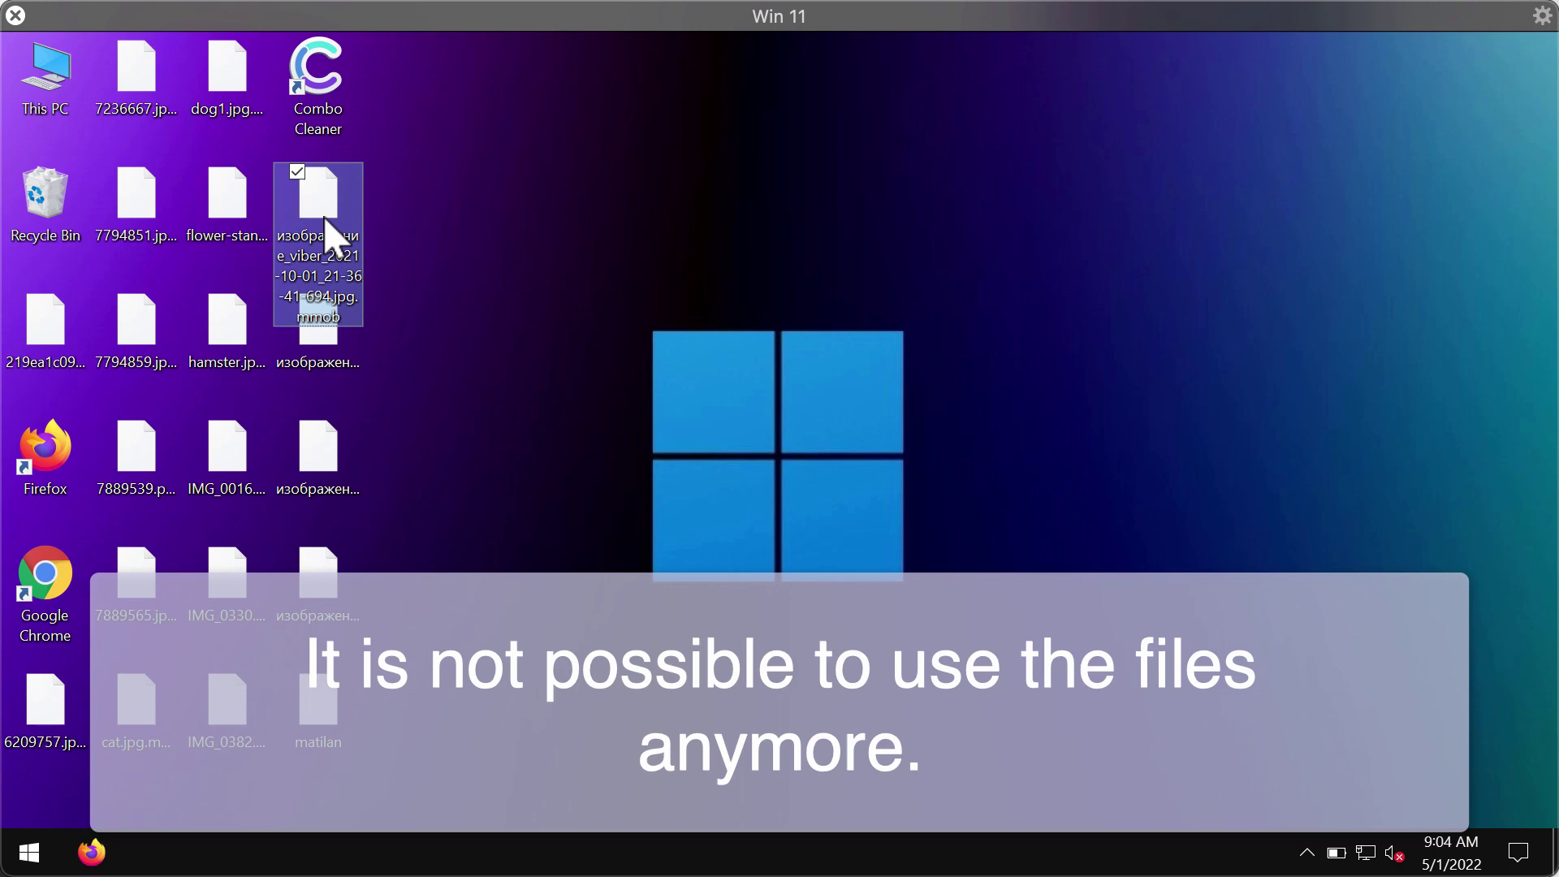
double_click(325, 220)
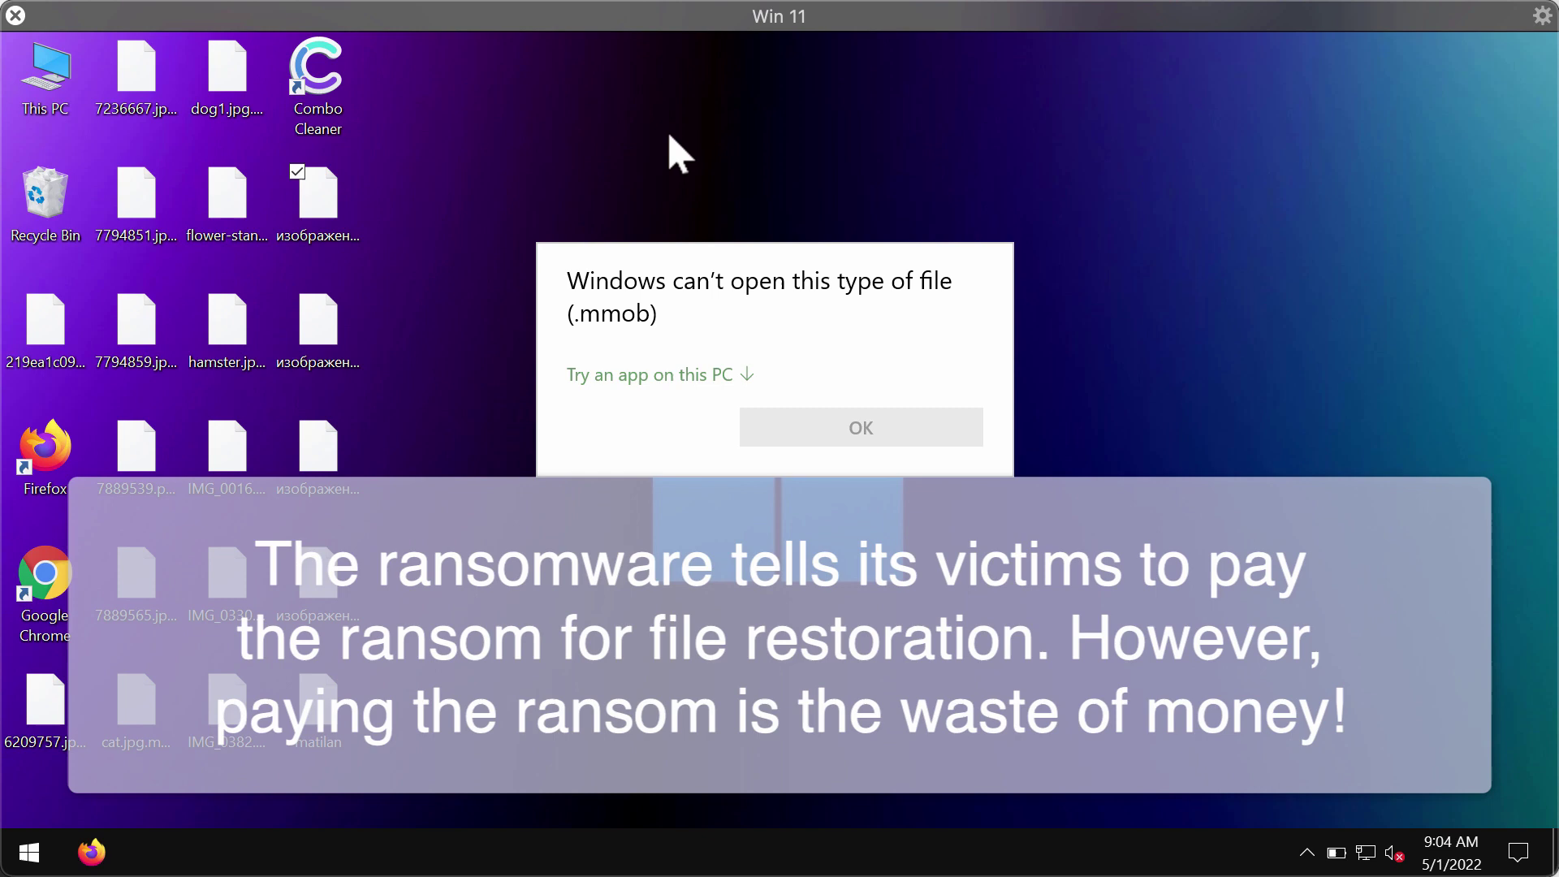
key(Return)
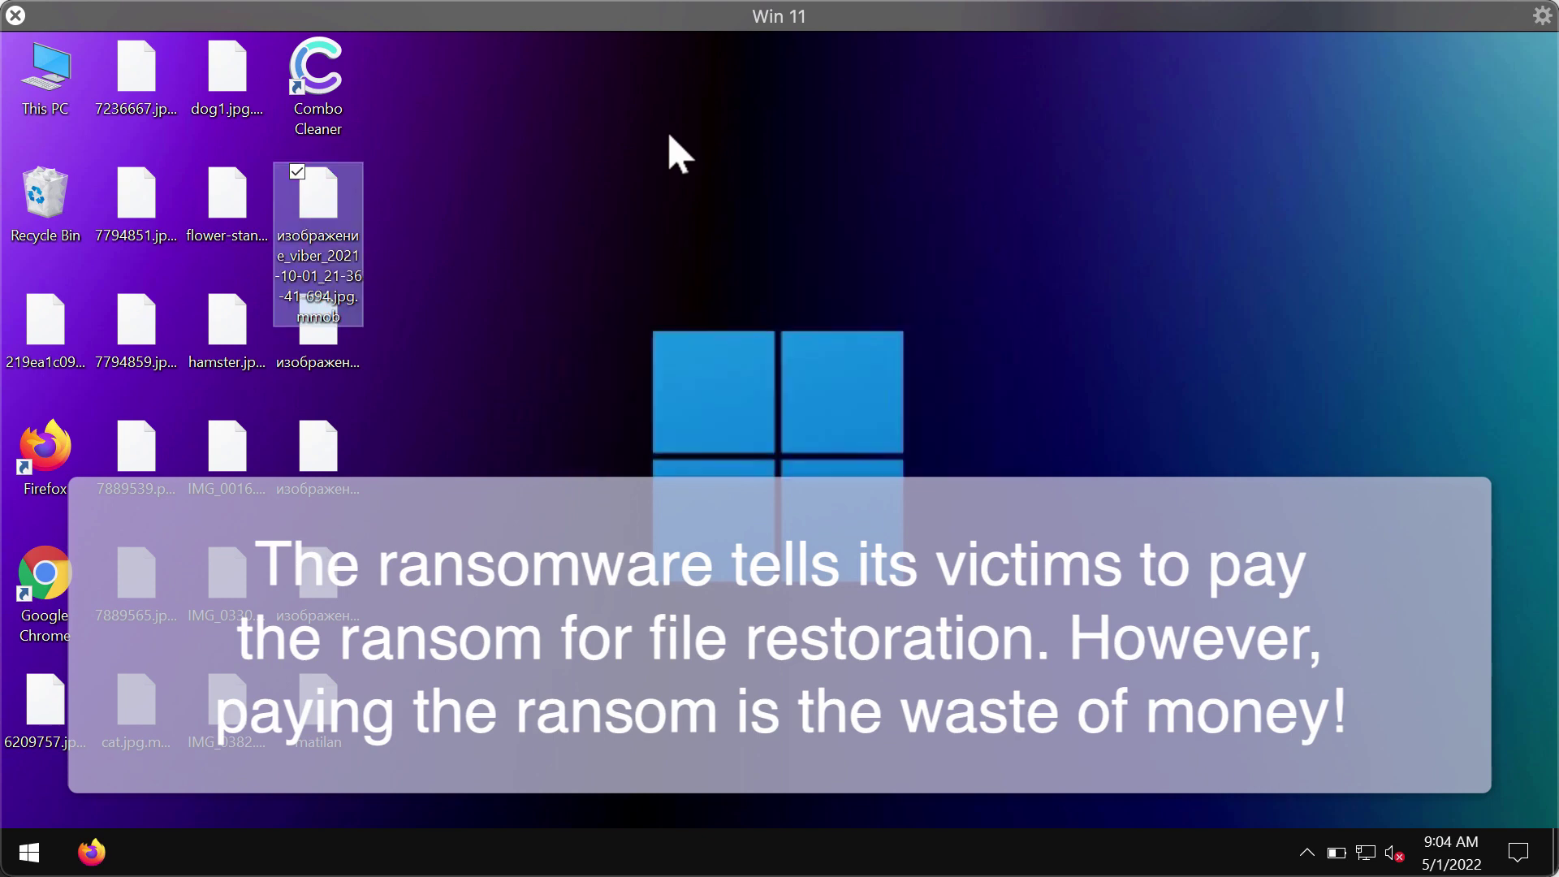
click(583, 475)
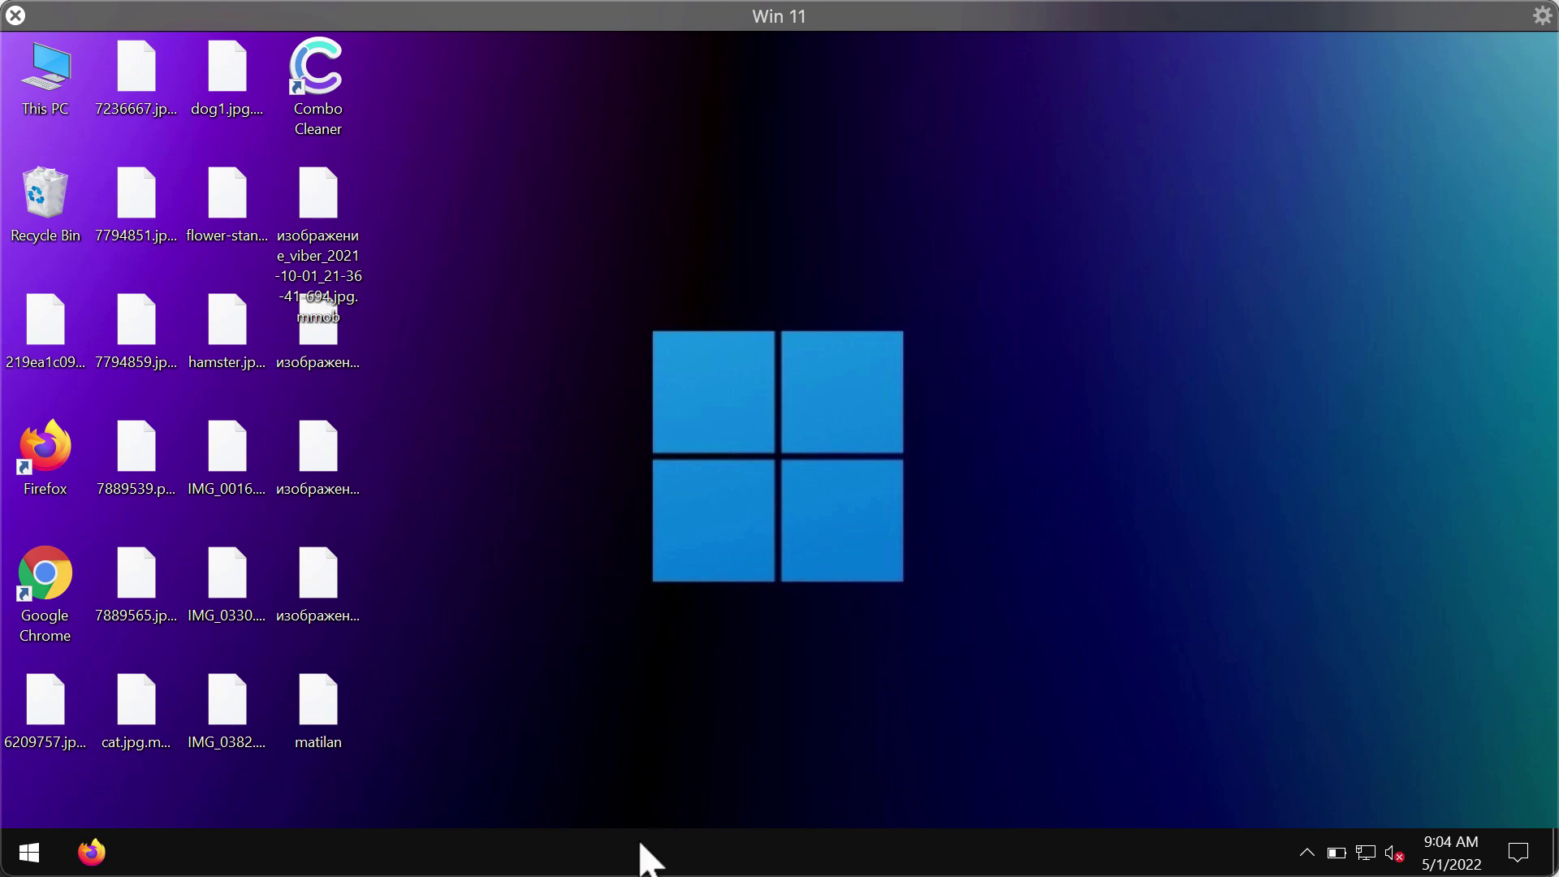
End the 219ea1c09e… hex-named background process in Task Manager, then close Task Manager.
right_click(641, 849)
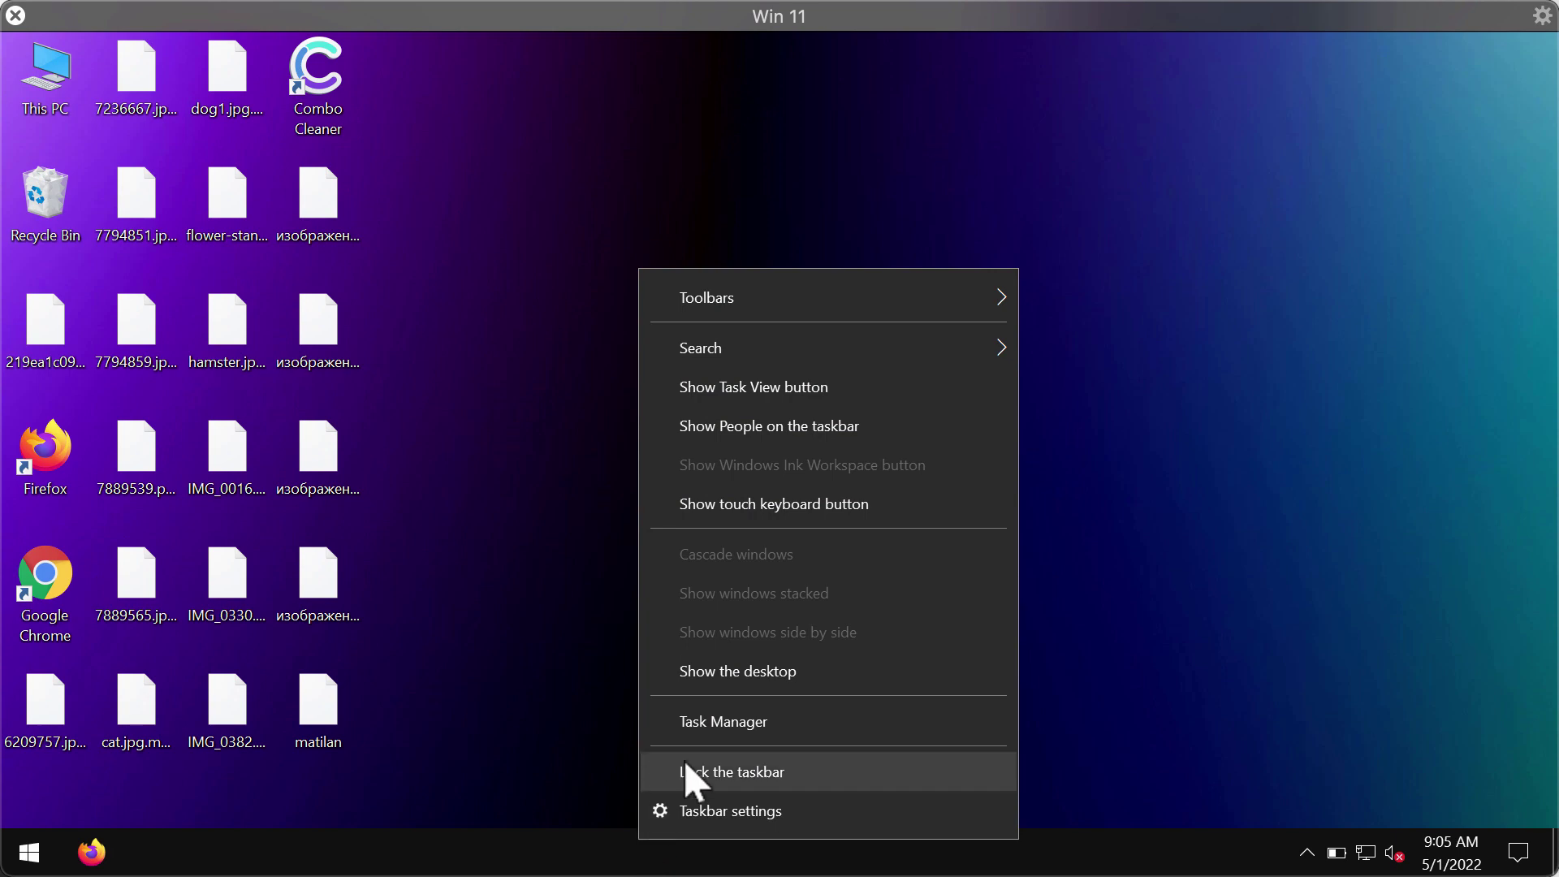
click(704, 722)
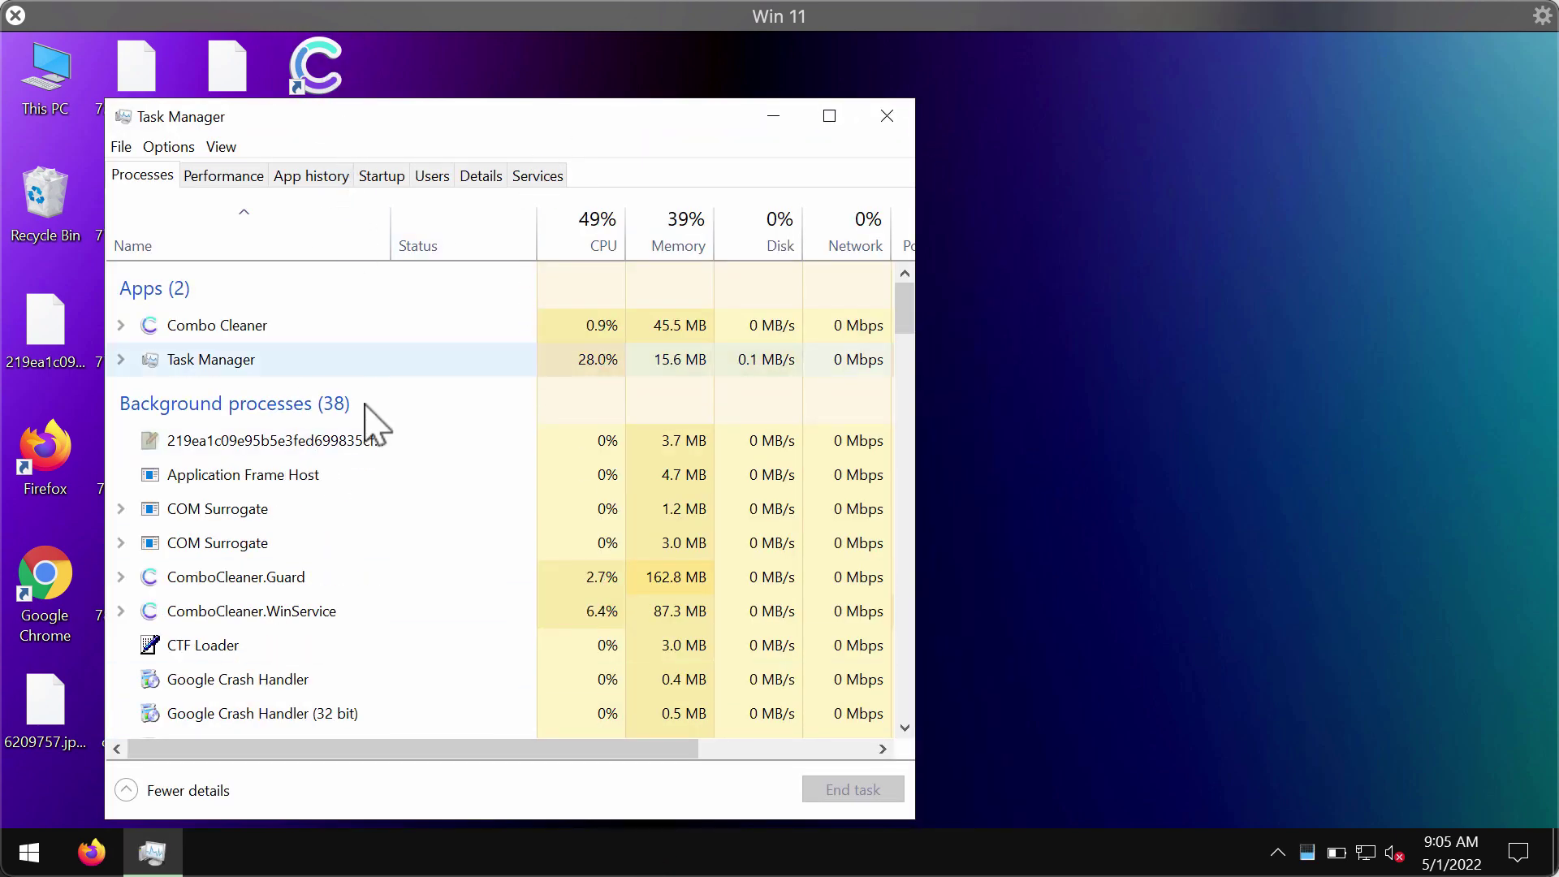
click(351, 443)
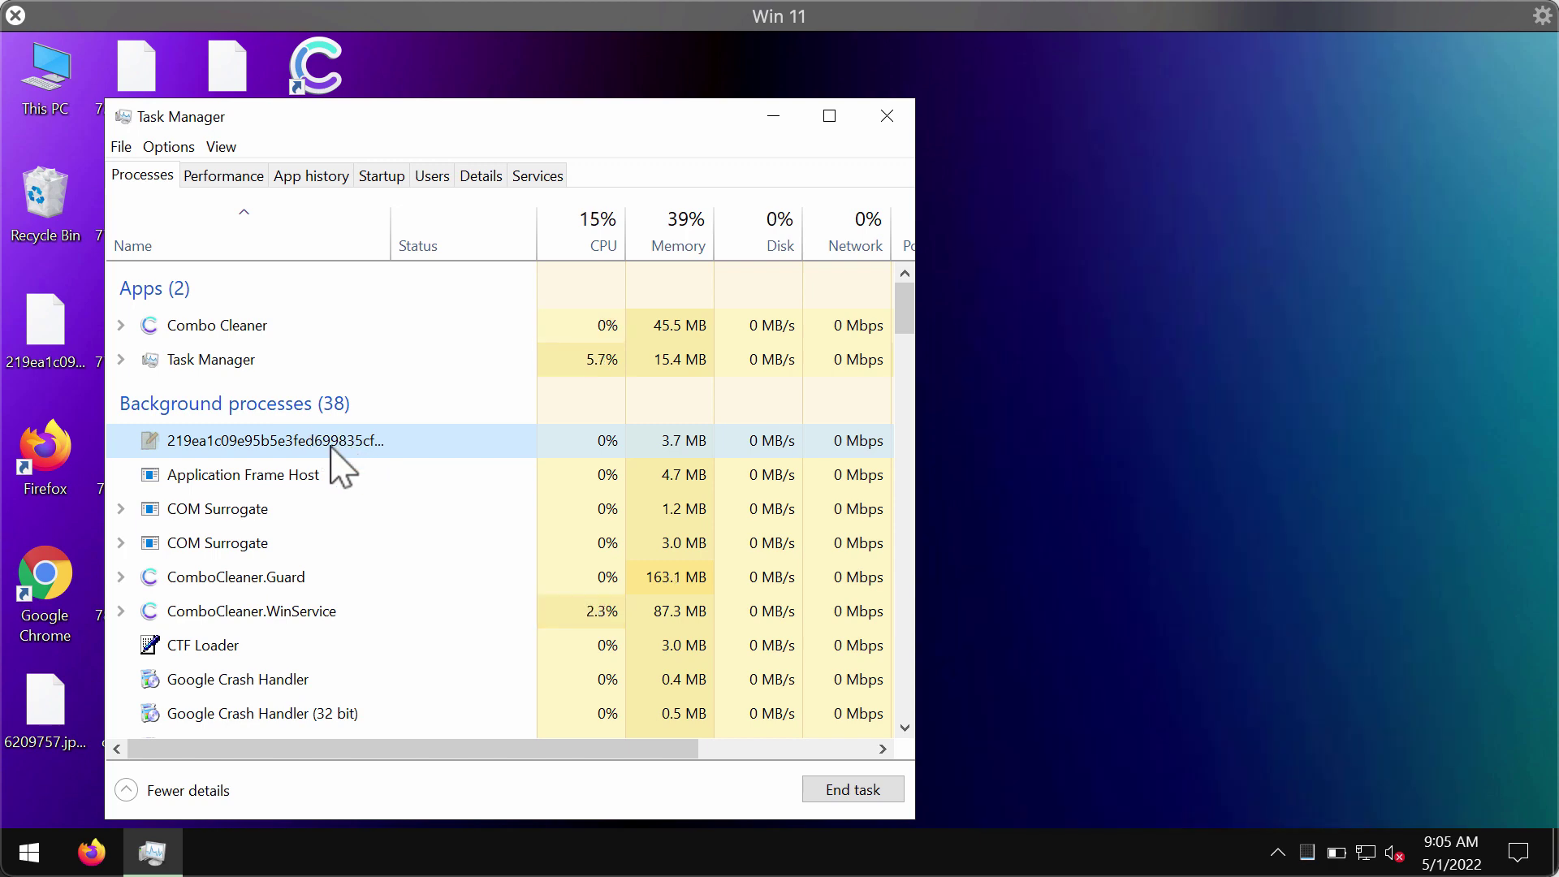
right_click(330, 447)
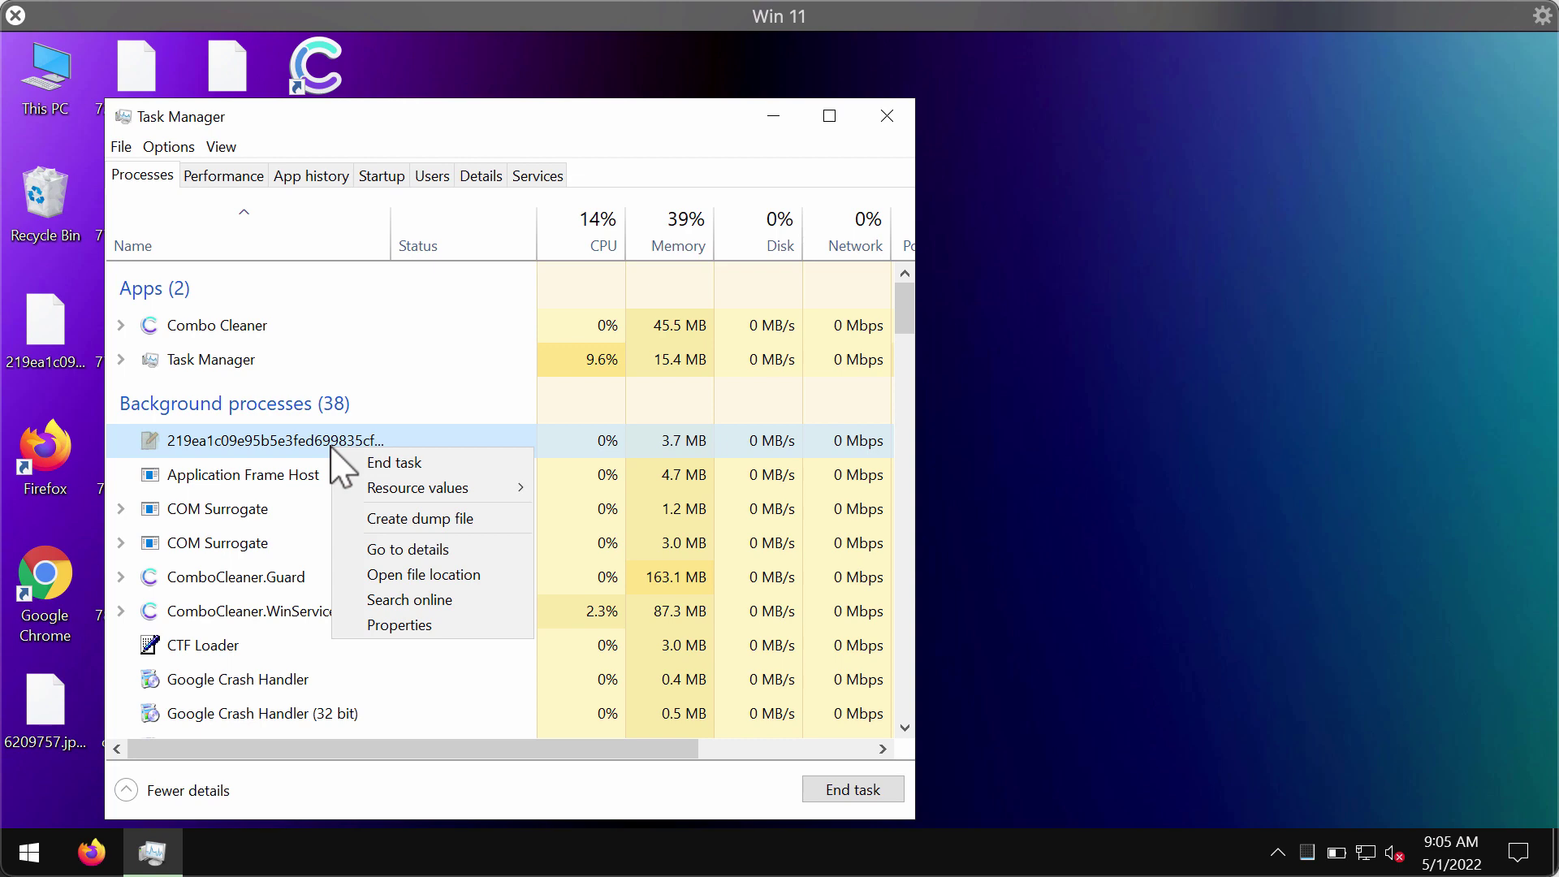
click(412, 462)
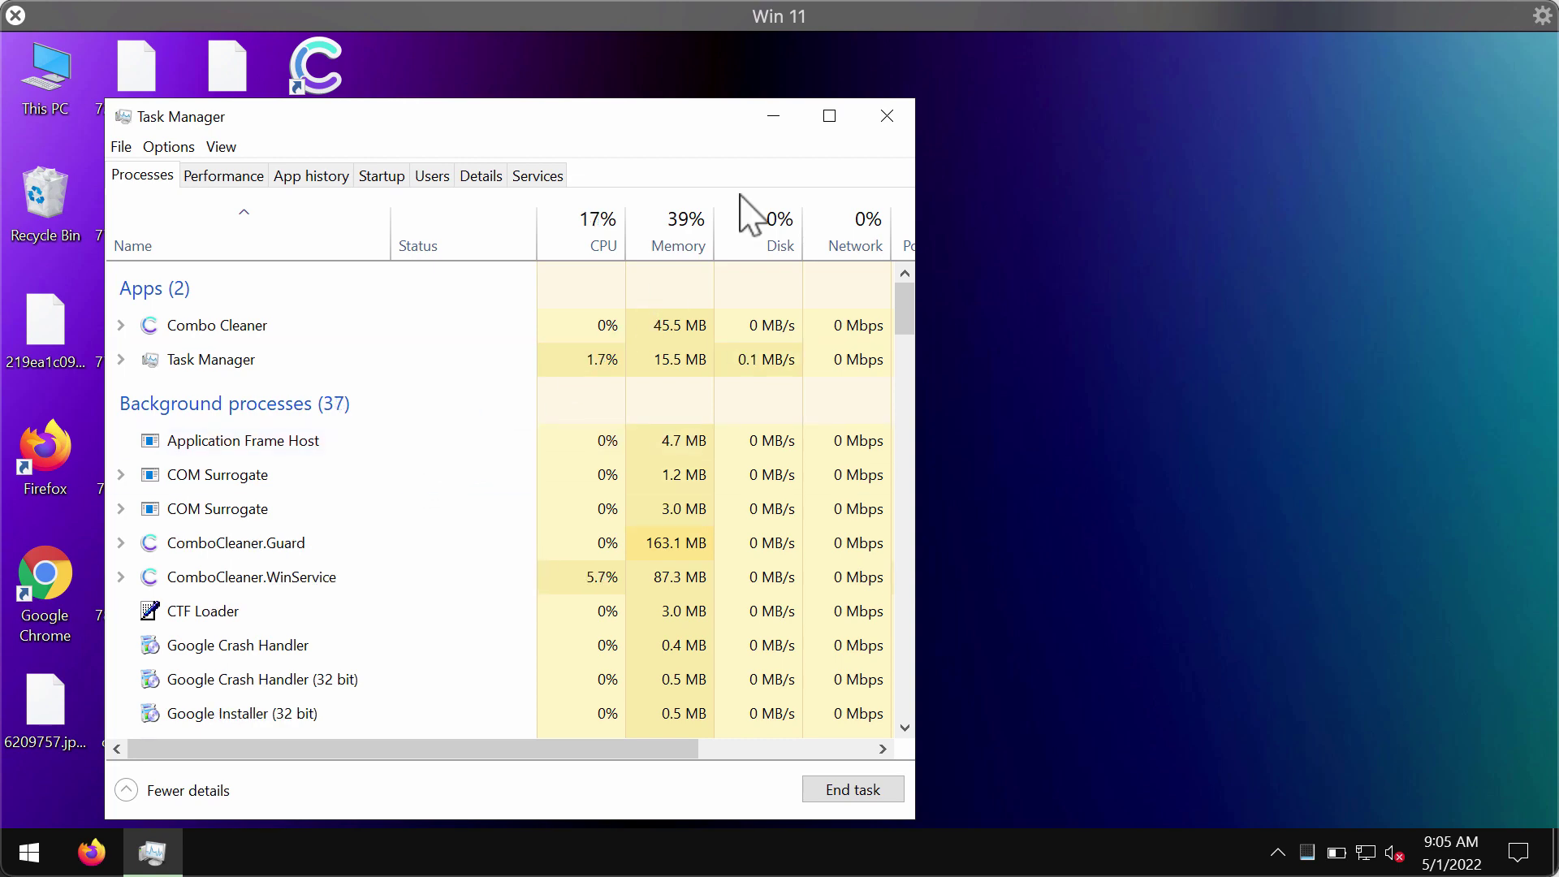
click(885, 118)
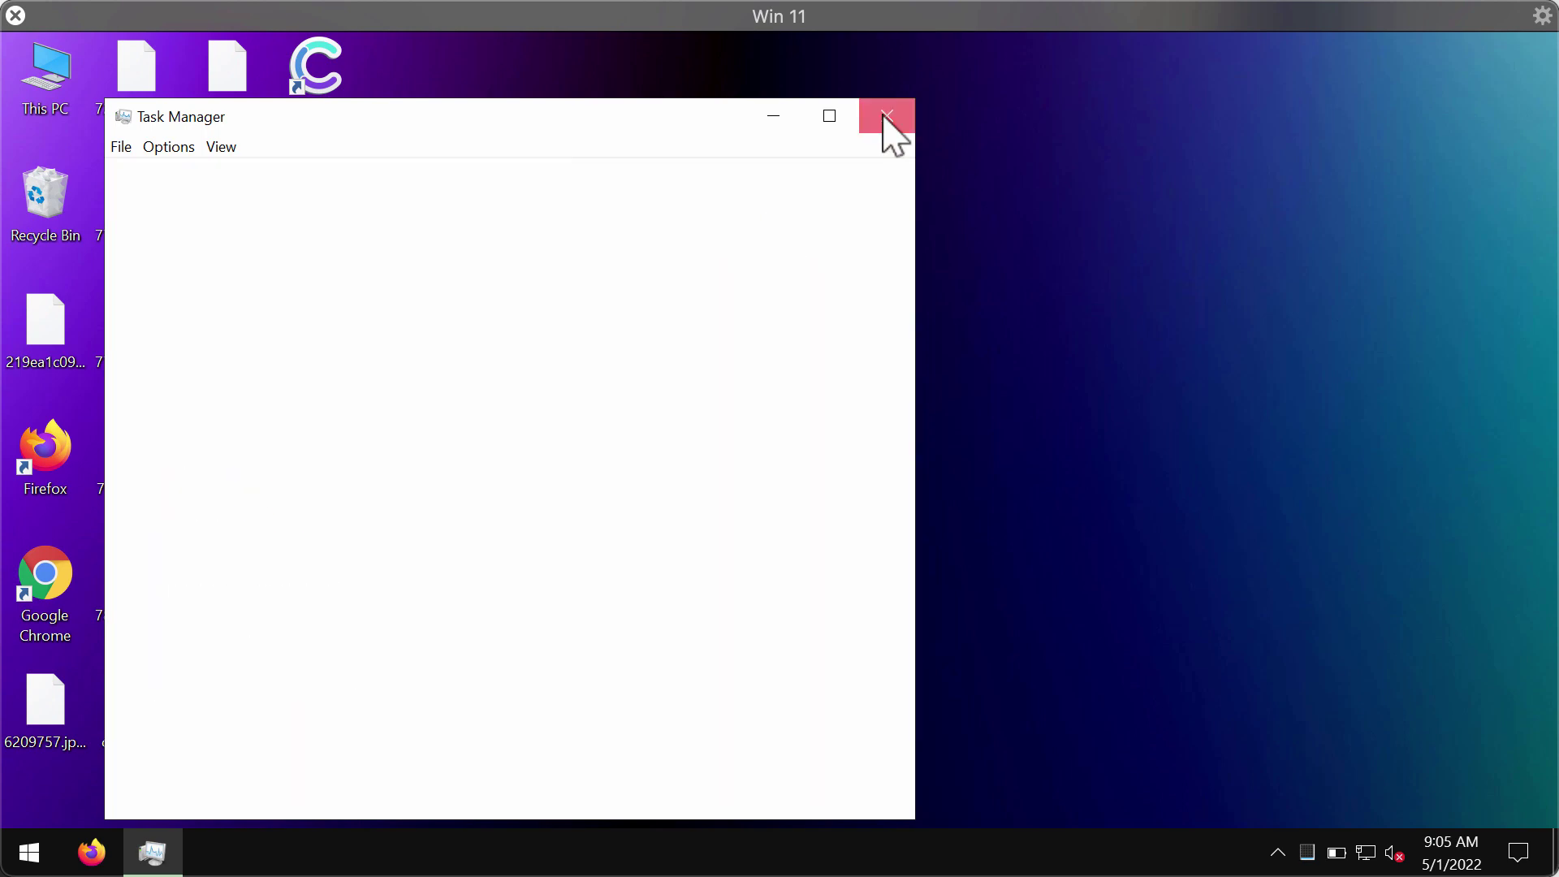
Launch Chrome, visit combocleaner.com via its new-tab shortcut, then minimize the browser.
double_click(42, 625)
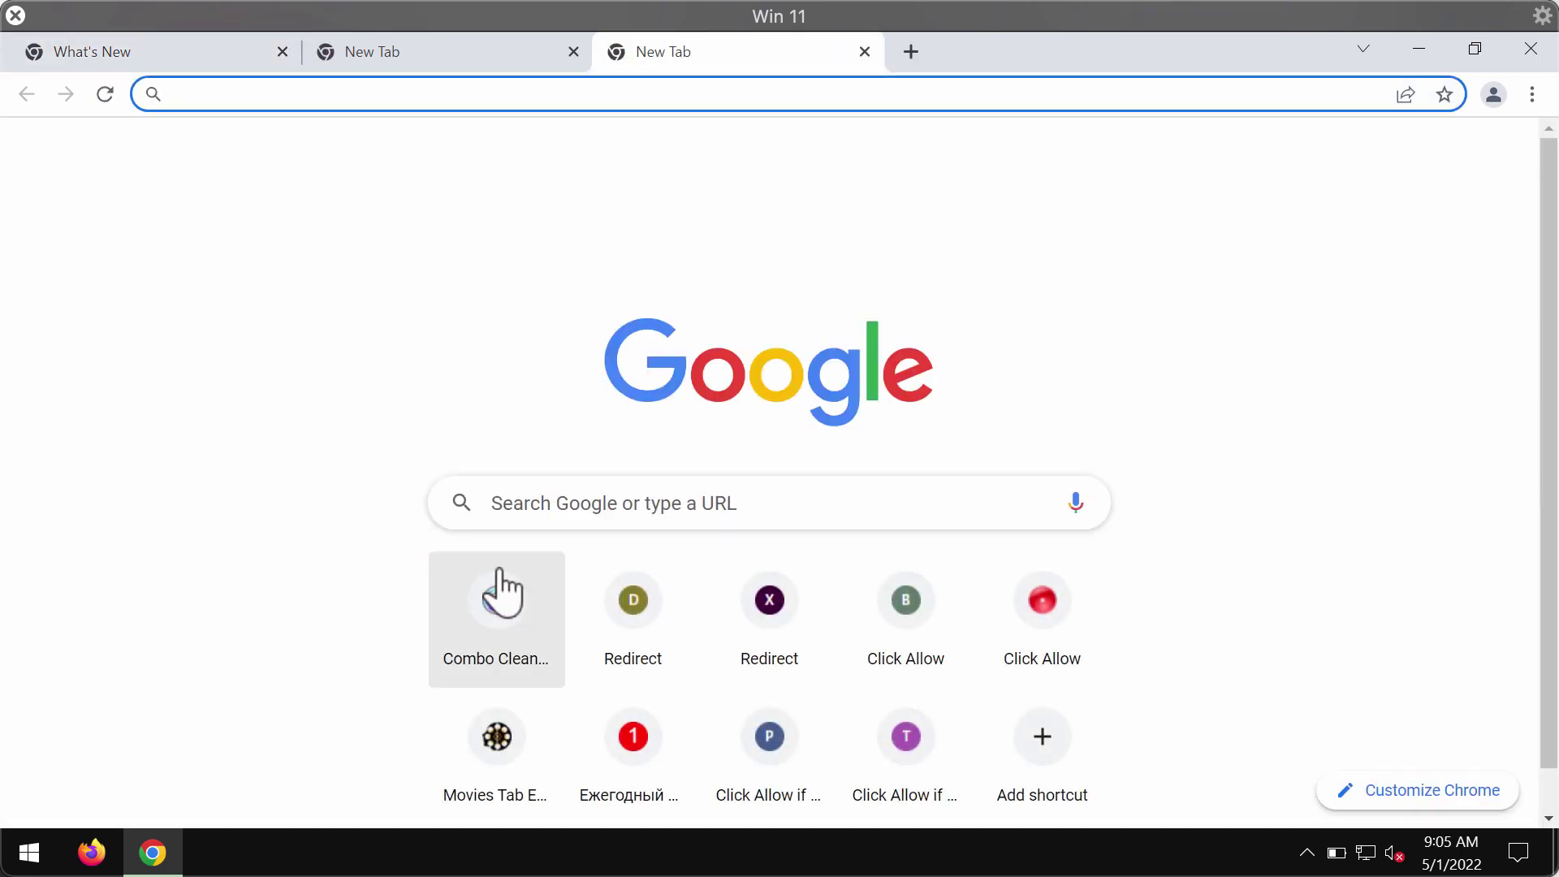
click(495, 615)
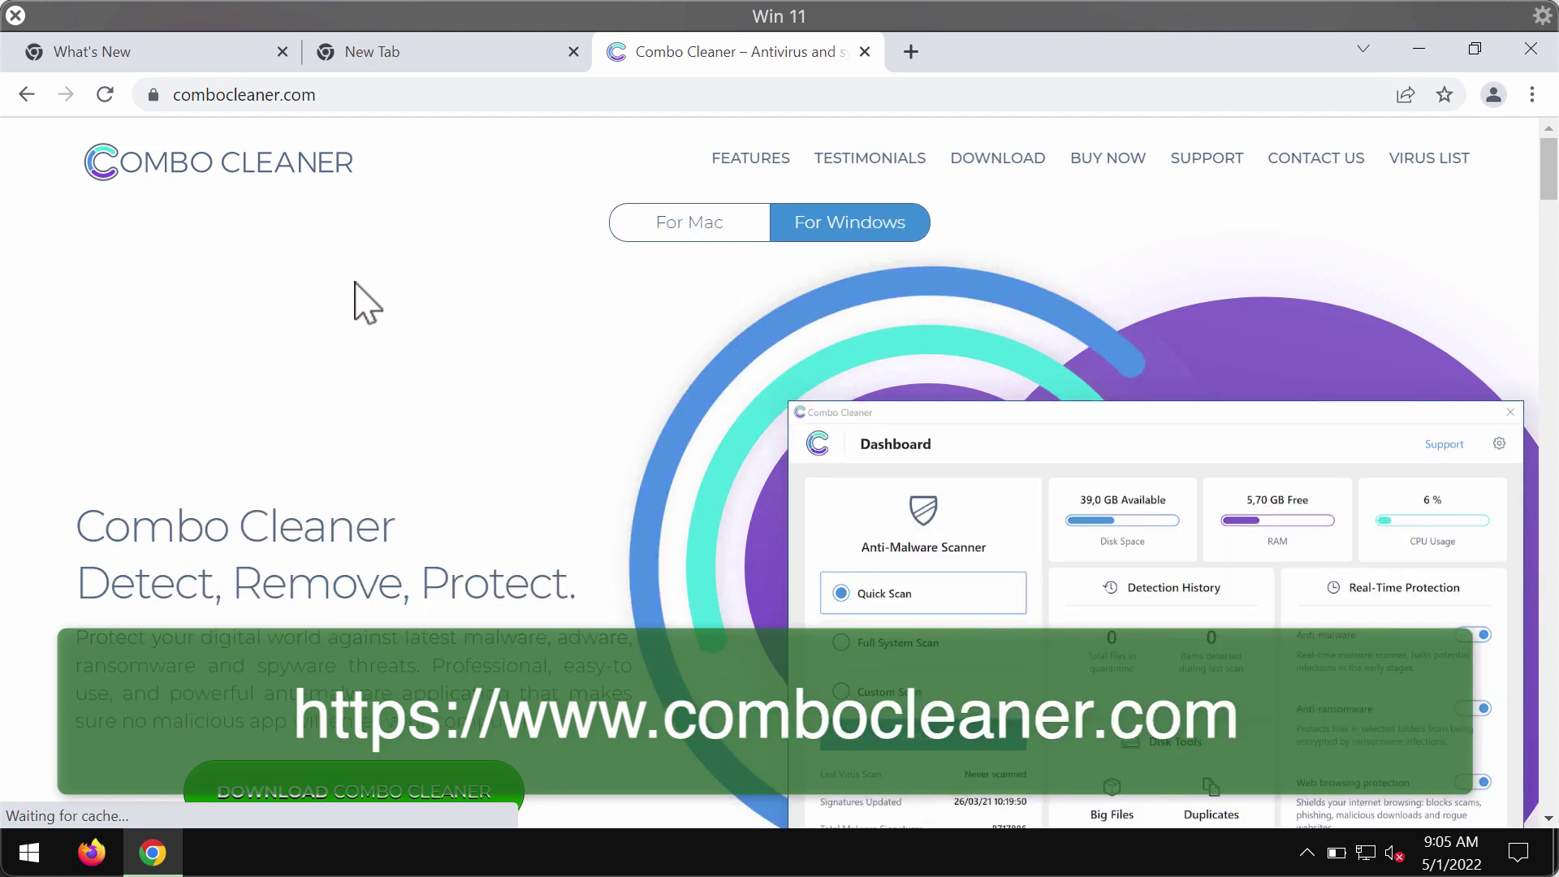
scroll(388, 649, down, 1)
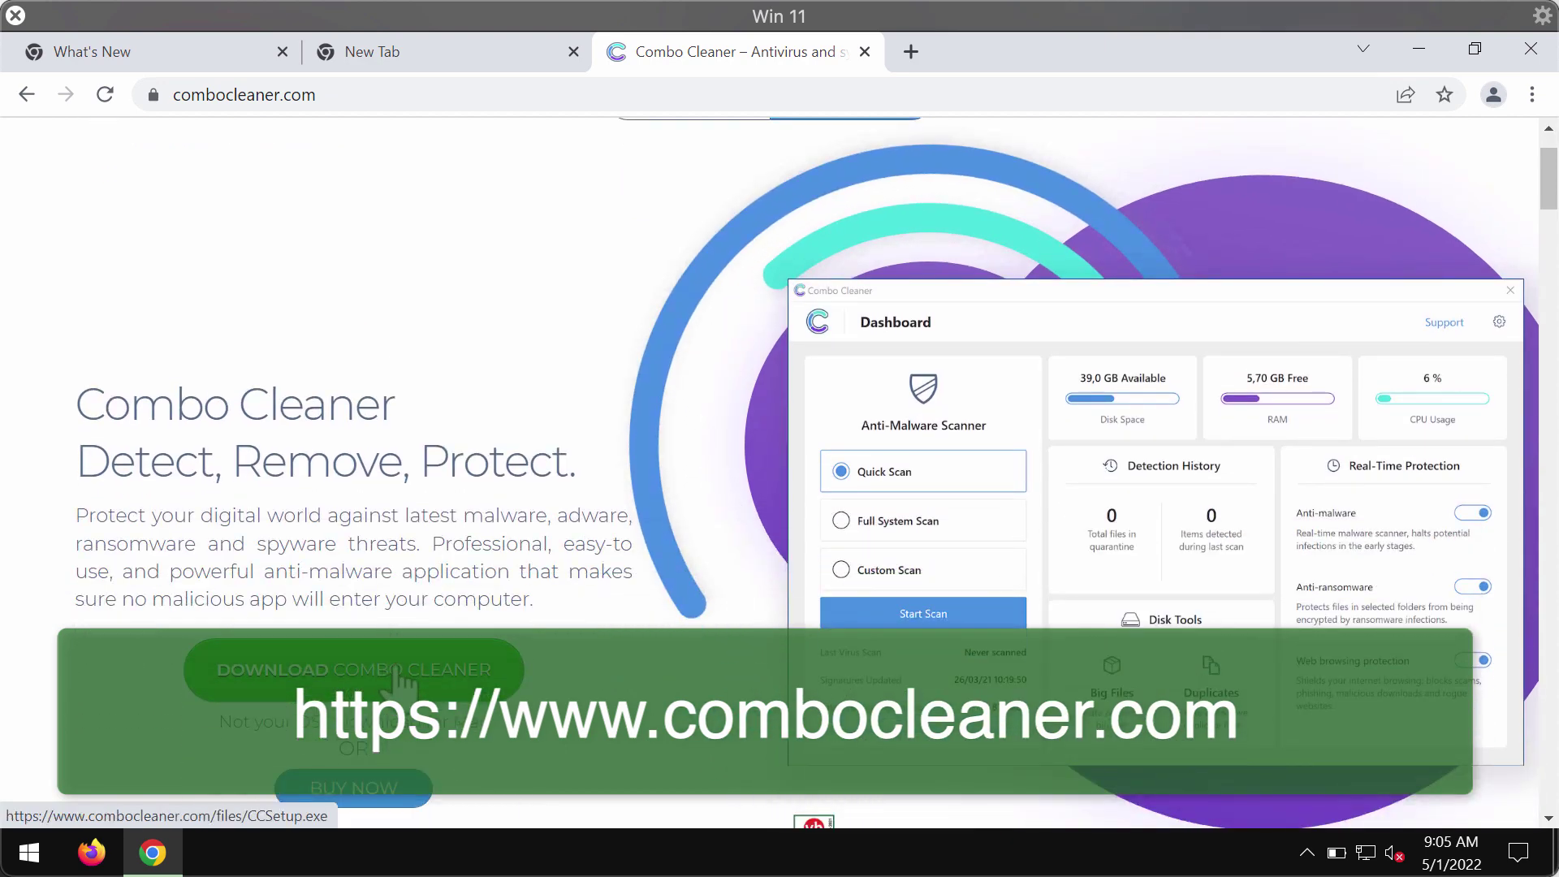
click(1406, 52)
Launch Combo Cleaner from its desktop icon and start a Quick Scan from the Dashboard.
double_click(332, 96)
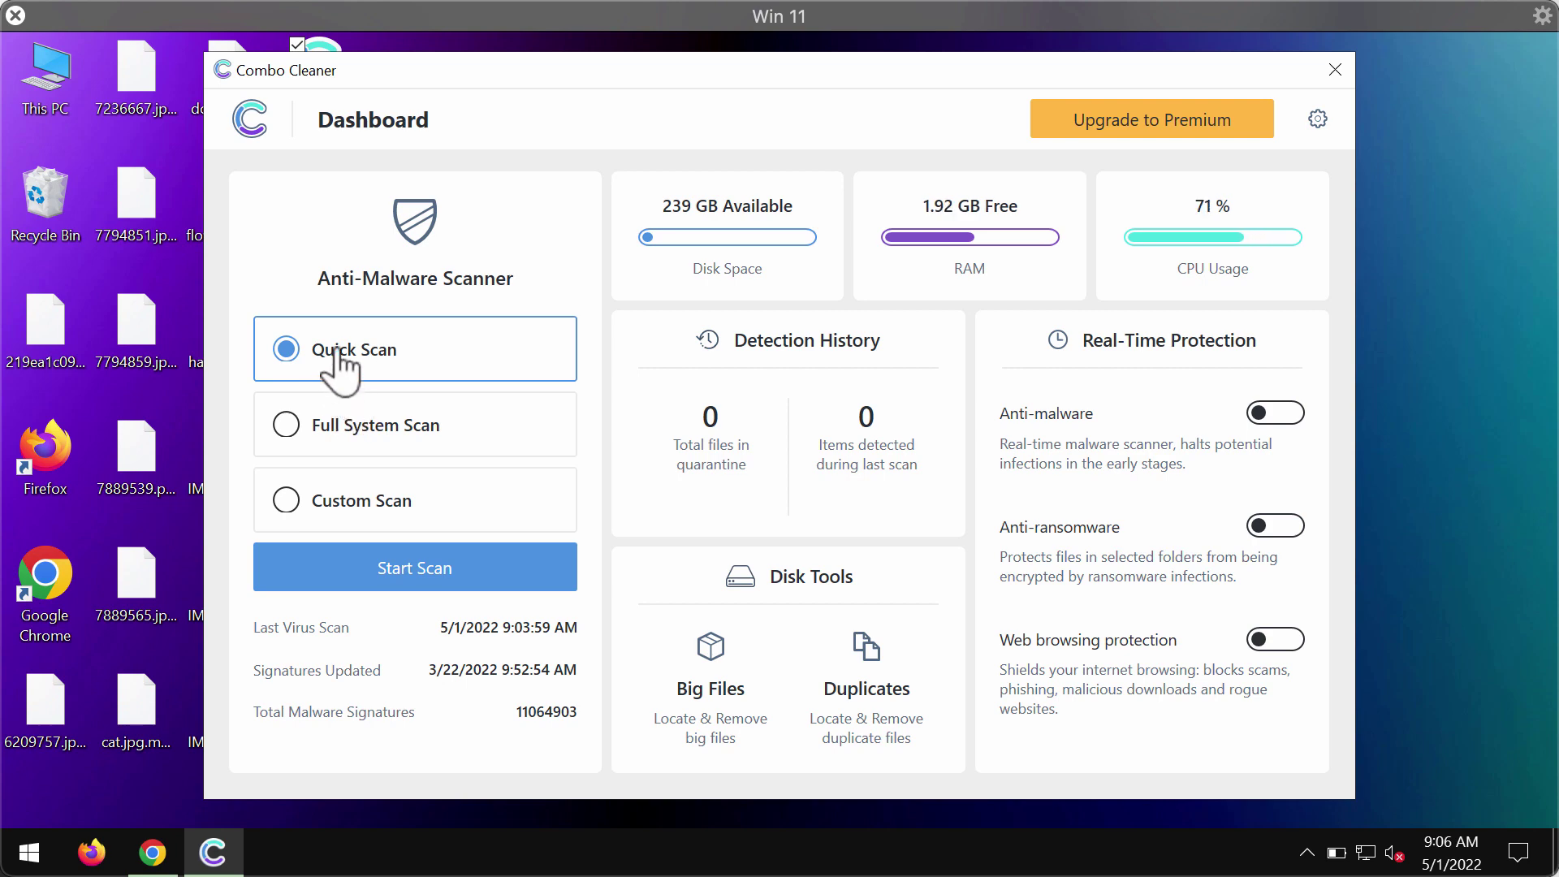
click(382, 599)
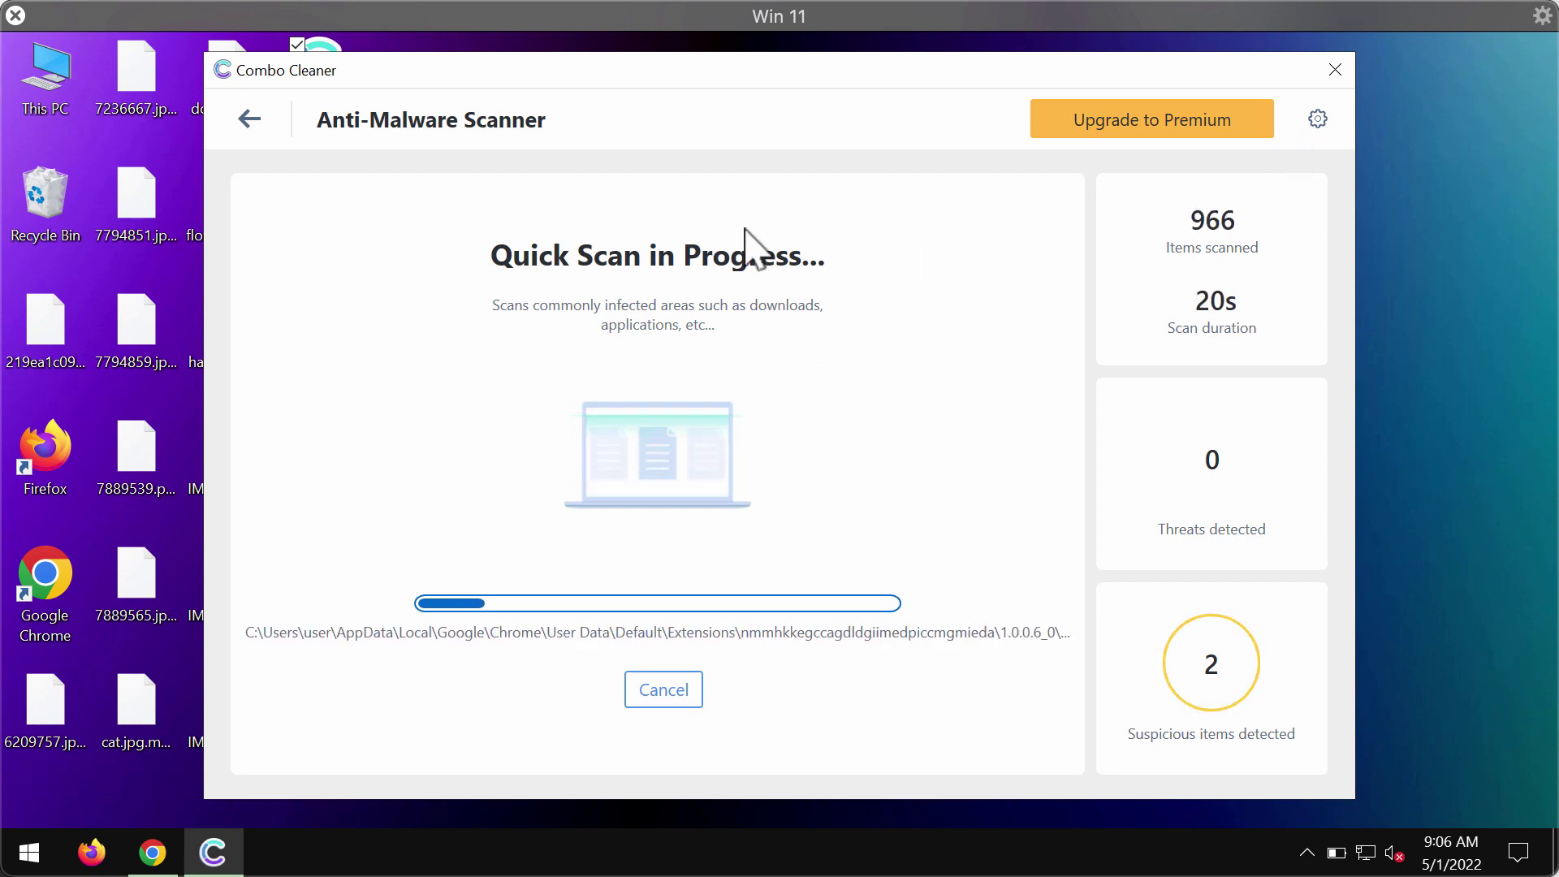
click(1317, 118)
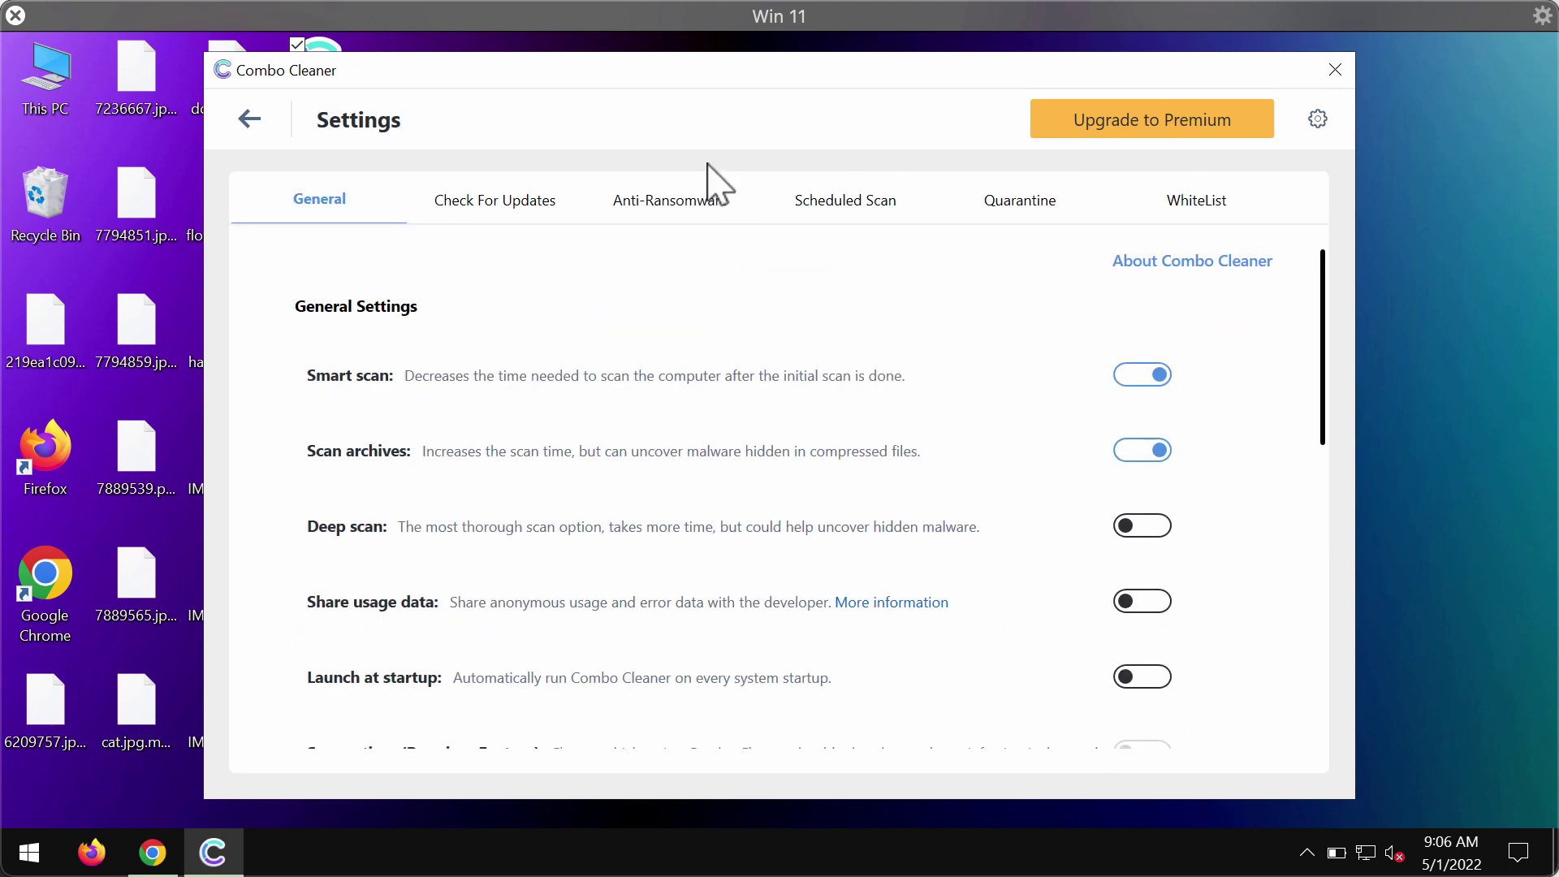
click(664, 221)
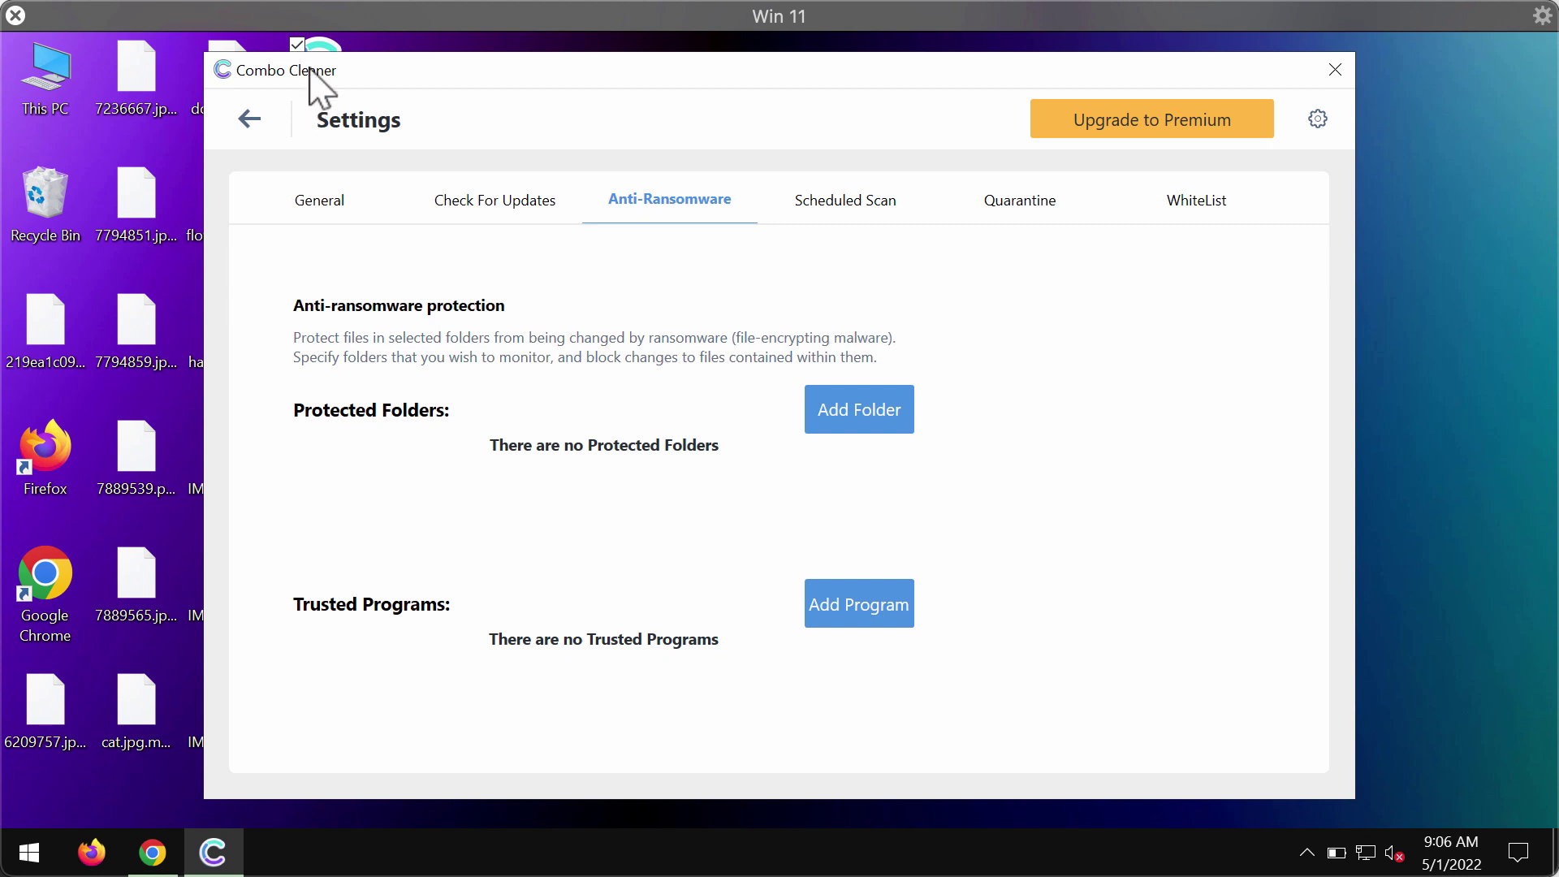
click(252, 130)
click(394, 574)
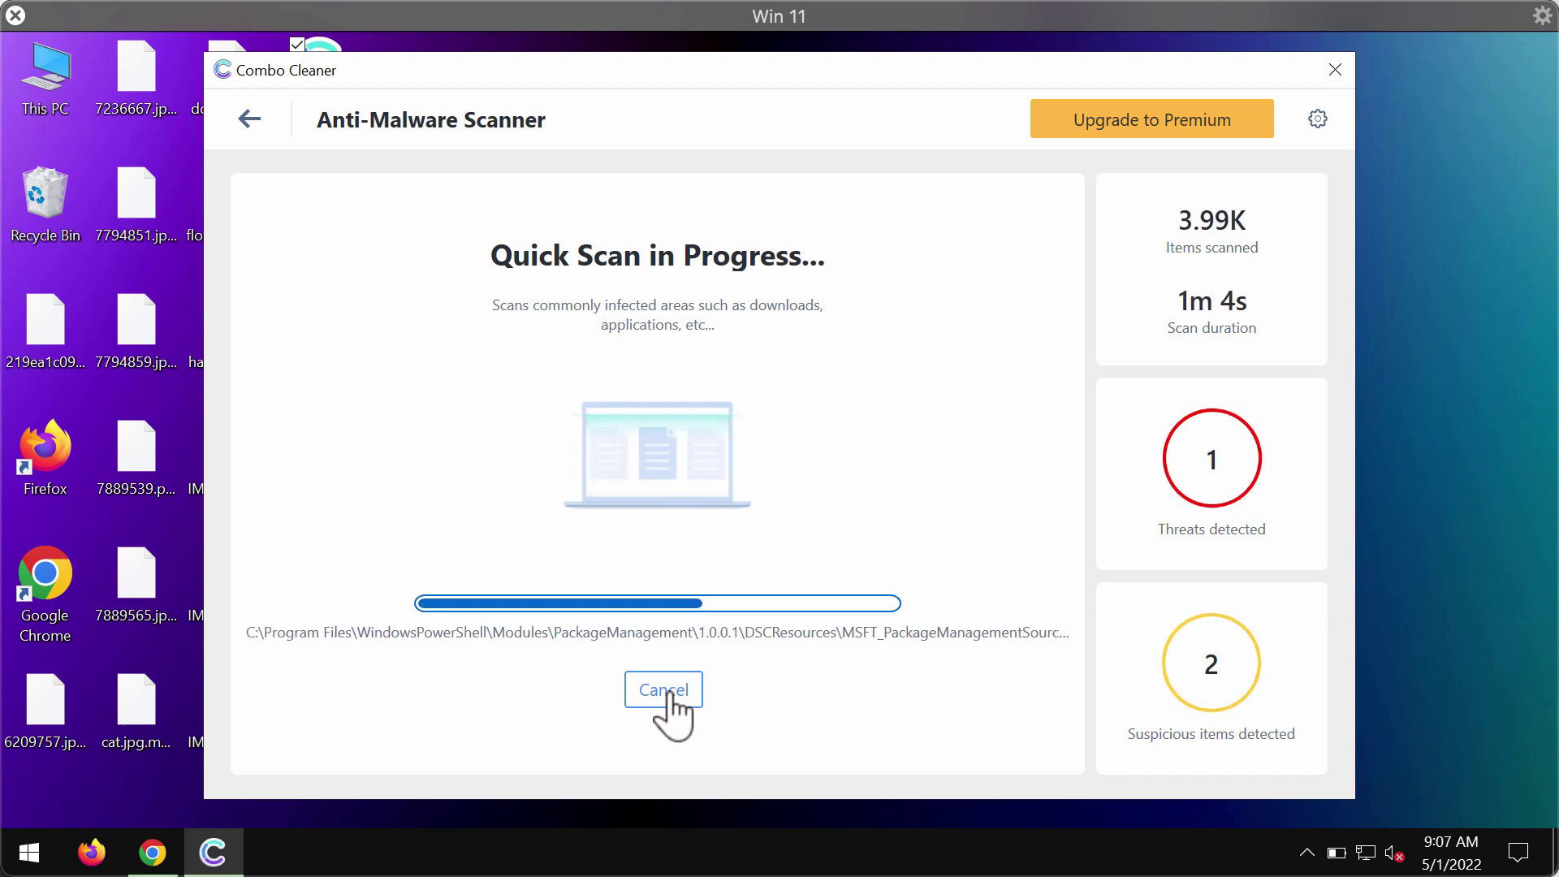
Cancel and confirm stopping the Quick Scan, then show the Upgrade to Premium offer.
click(668, 690)
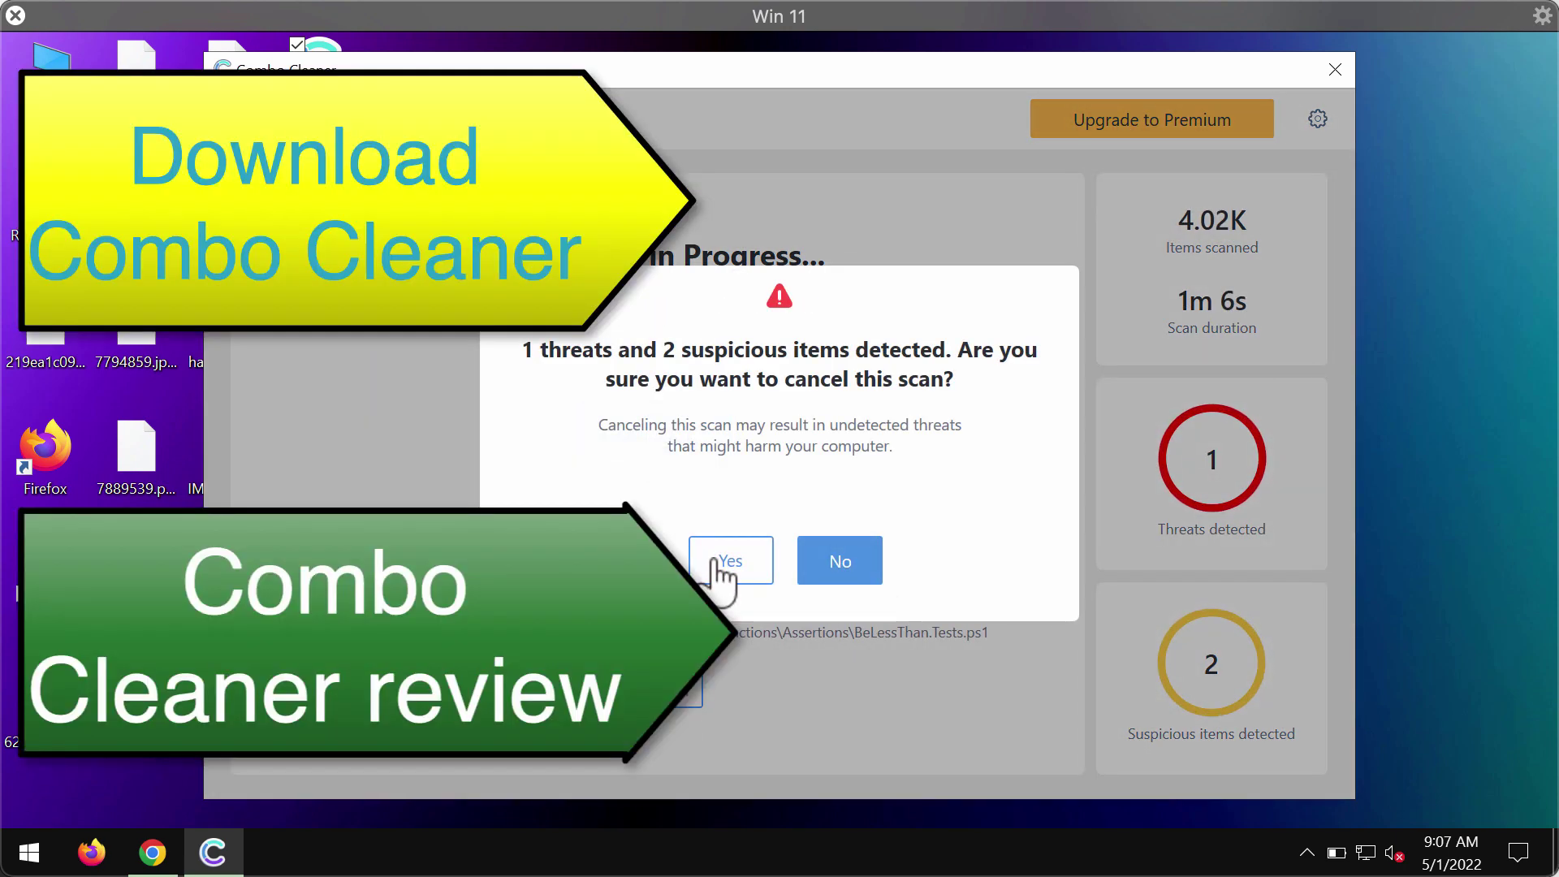
click(716, 570)
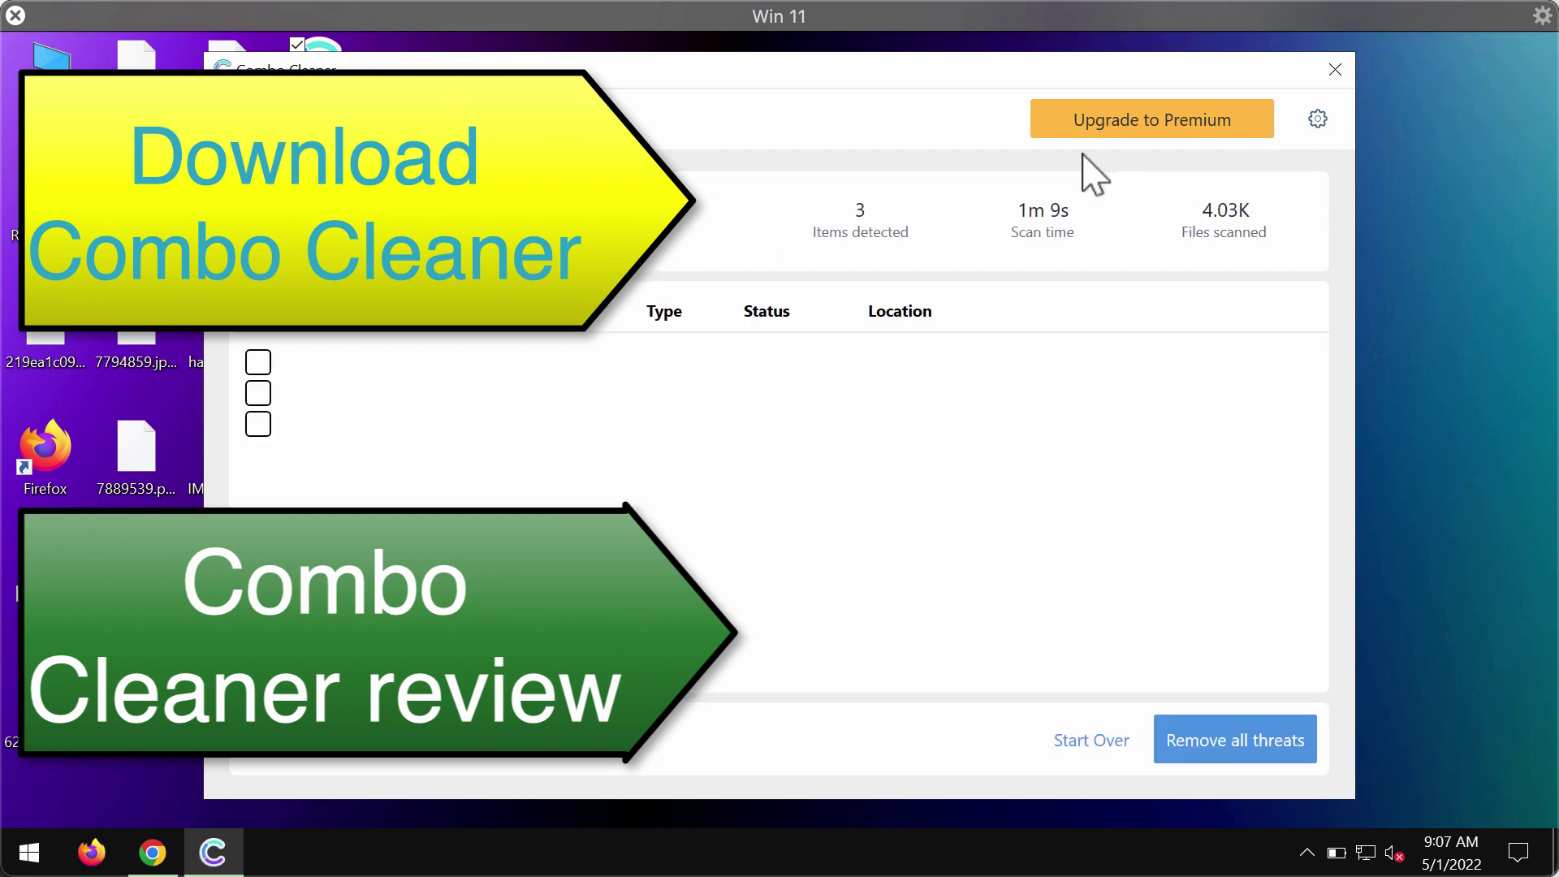
click(1100, 130)
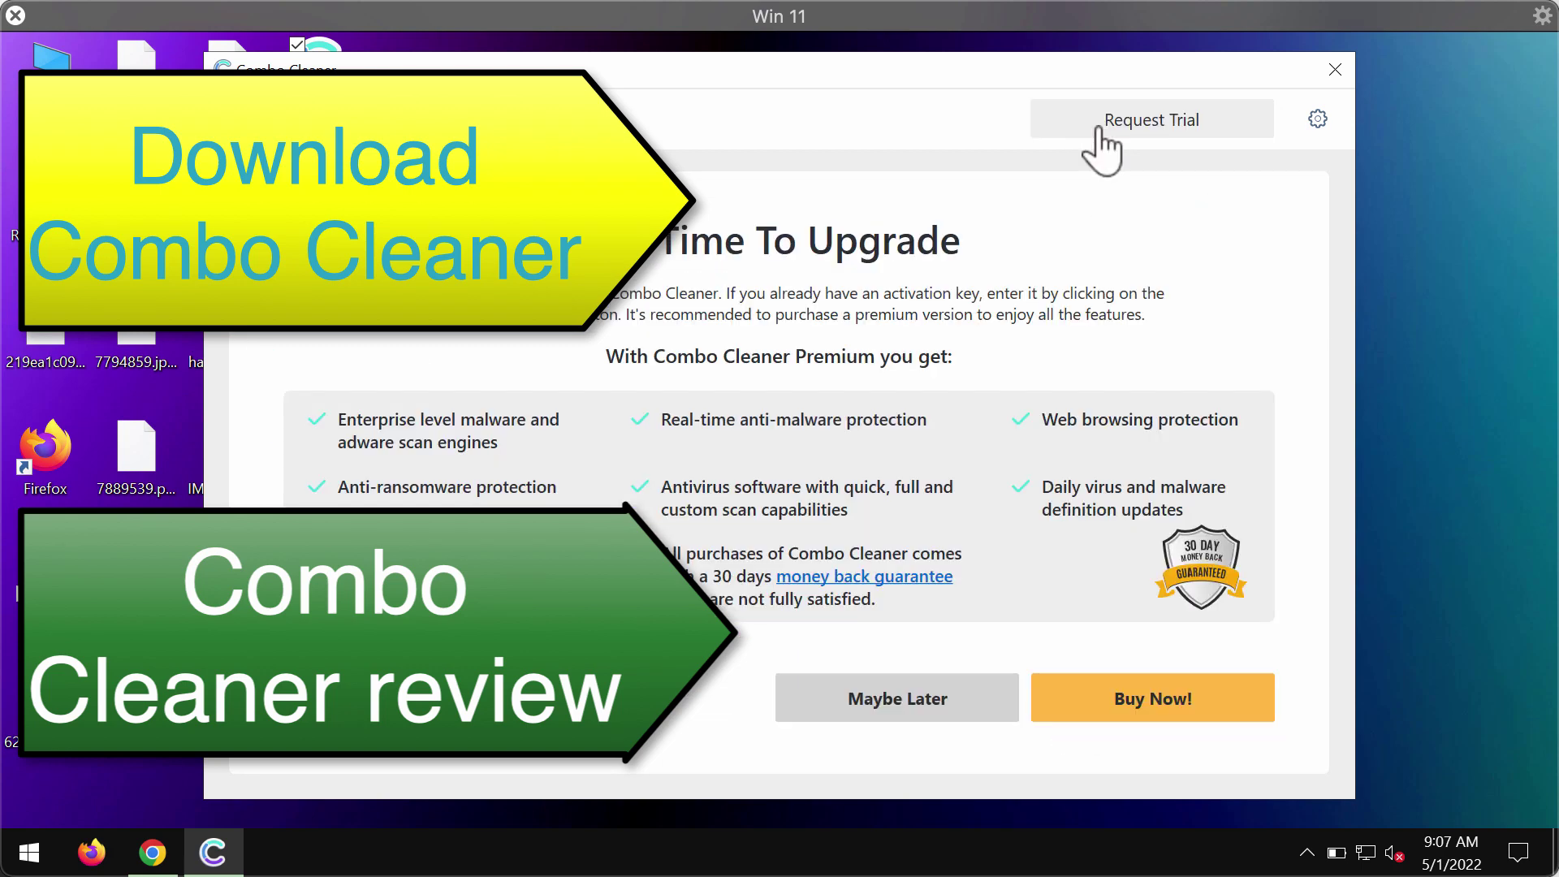